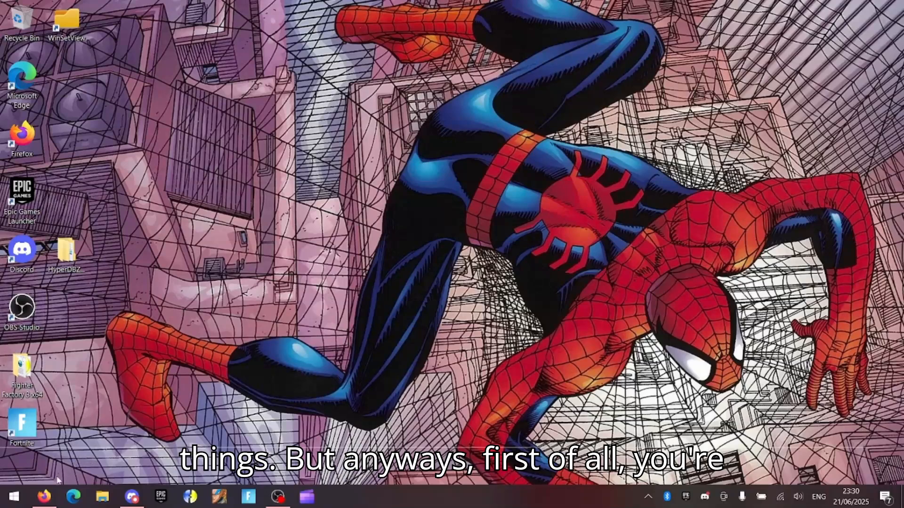
Switch to Firefox and find the Windows x86-64 download links in the Fighter Factory 3.0.1 forum post
click(45, 496)
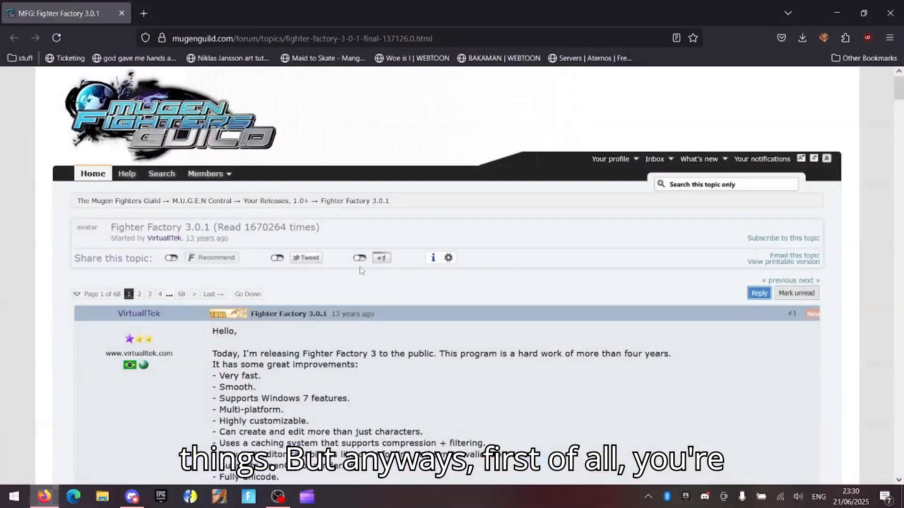
scroll(126, 188, down, 1)
drag(111, 165, 198, 166)
click(434, 166)
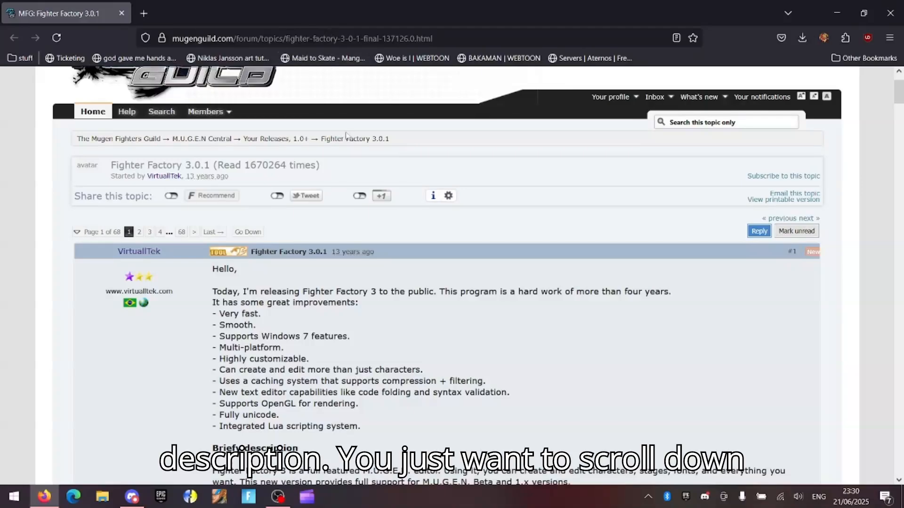
scroll(349, 141, down, 20)
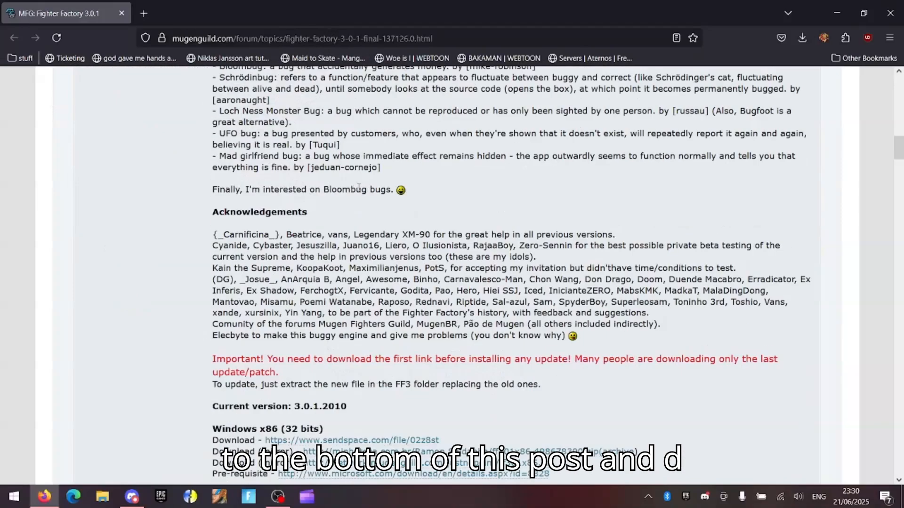
scroll(358, 187, down, 8)
scroll(278, 134, up, 2)
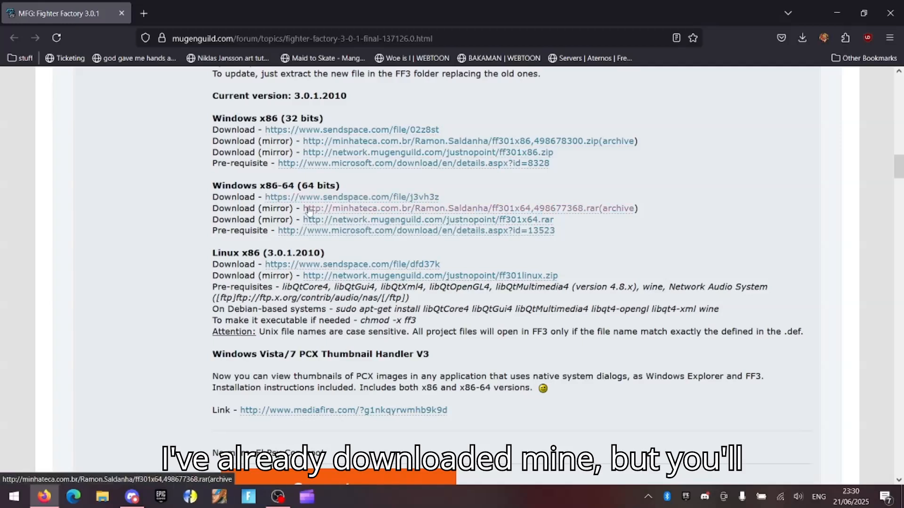
Look up the ff301x64.rar archive in the full browser download history, closing the history window when done
click(802, 38)
click(588, 94)
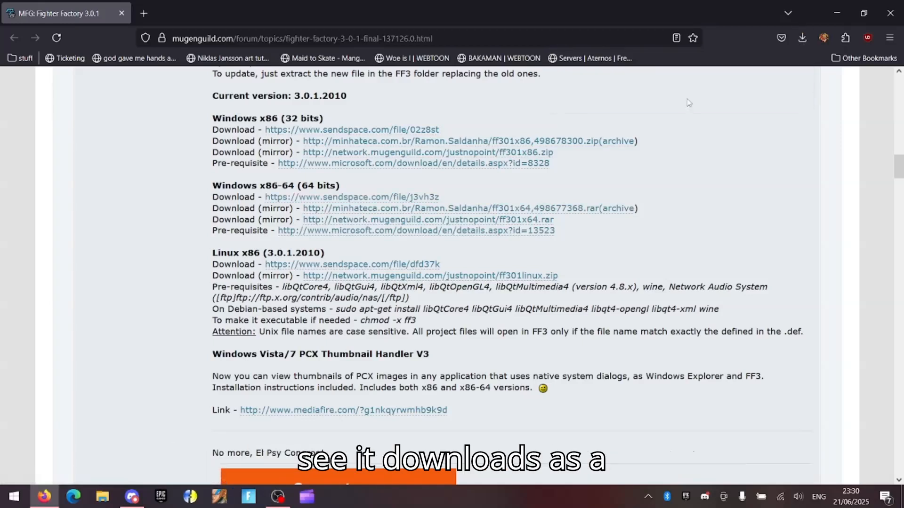
click(188, 221)
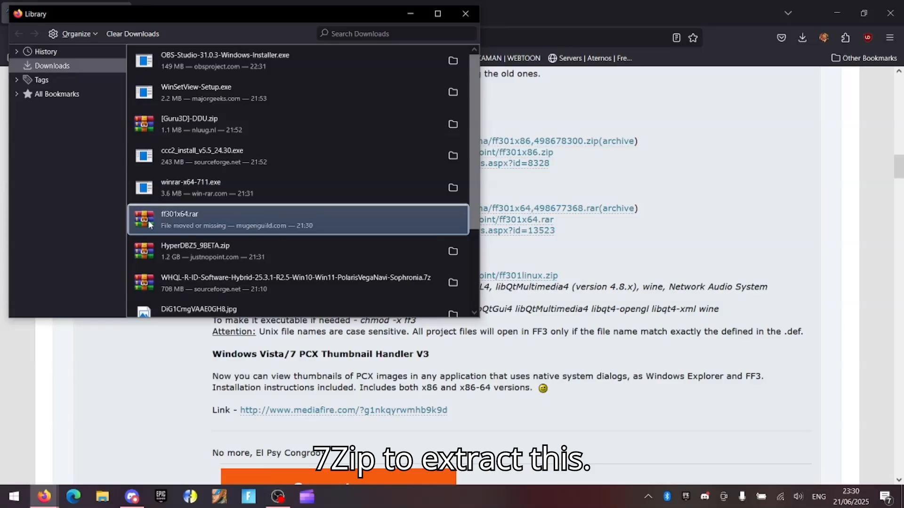
click(466, 13)
Switch to Discord and examine the game download links in the Hyper Dragon Ball Z server's where-to-download channel
click(132, 496)
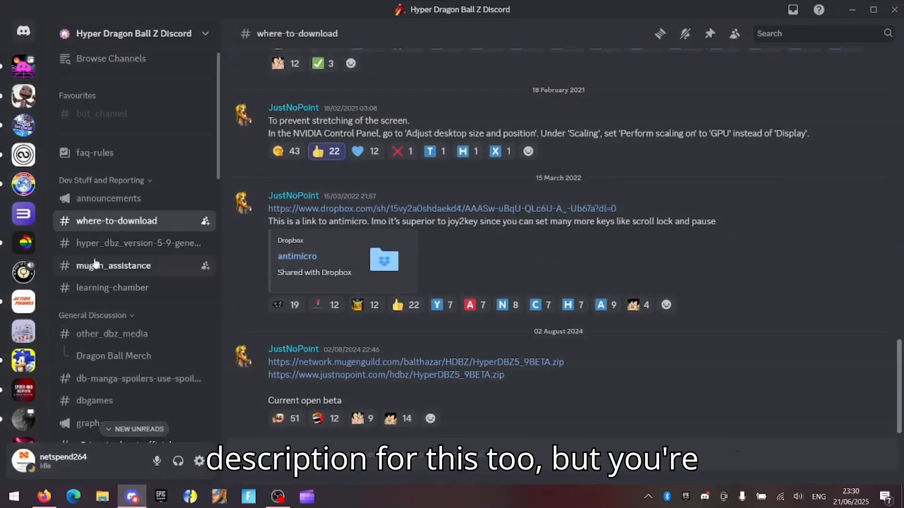
scroll(24, 372, down, 4)
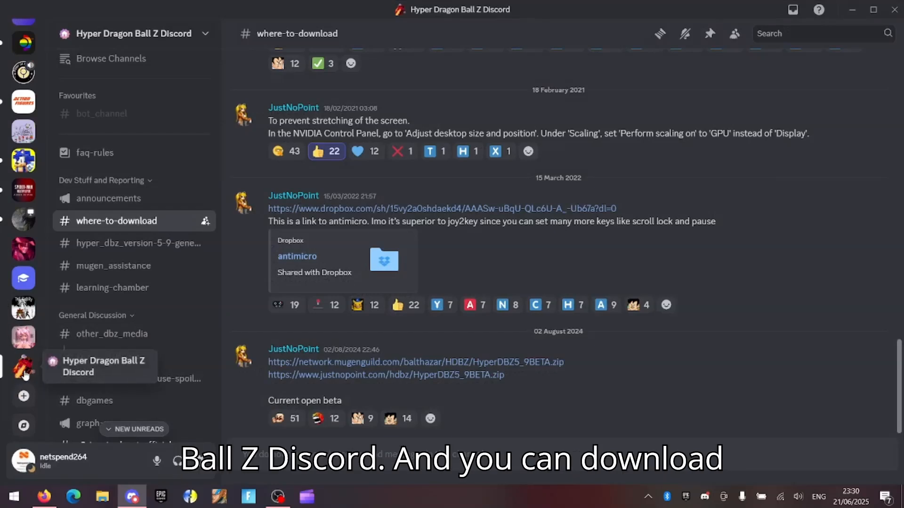
Launch Fighter Factory from the Fighter Factory 3 x64 folder on the Desktop using File Explorer
click(102, 496)
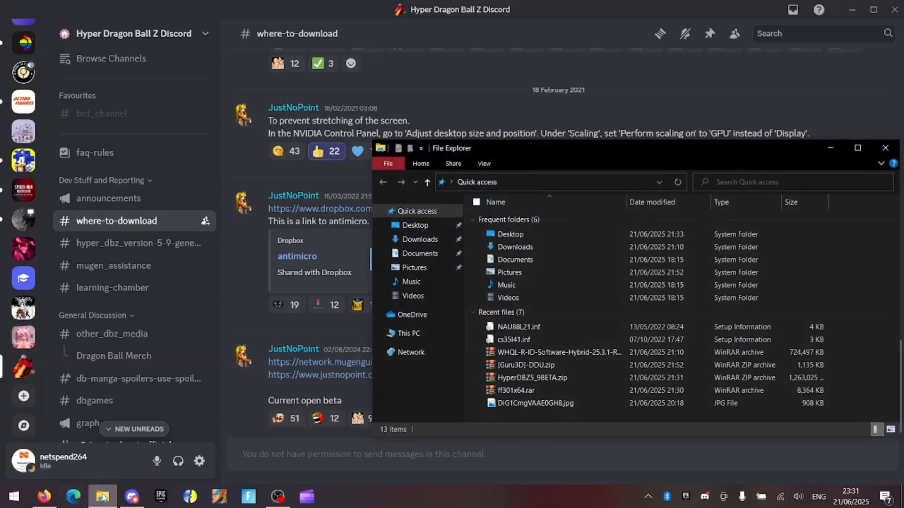
drag(525, 148, 323, 88)
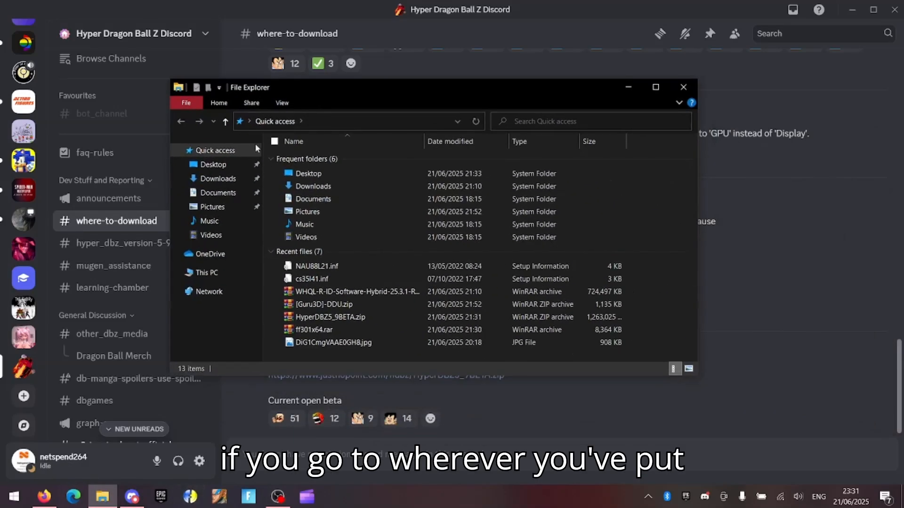
click(213, 165)
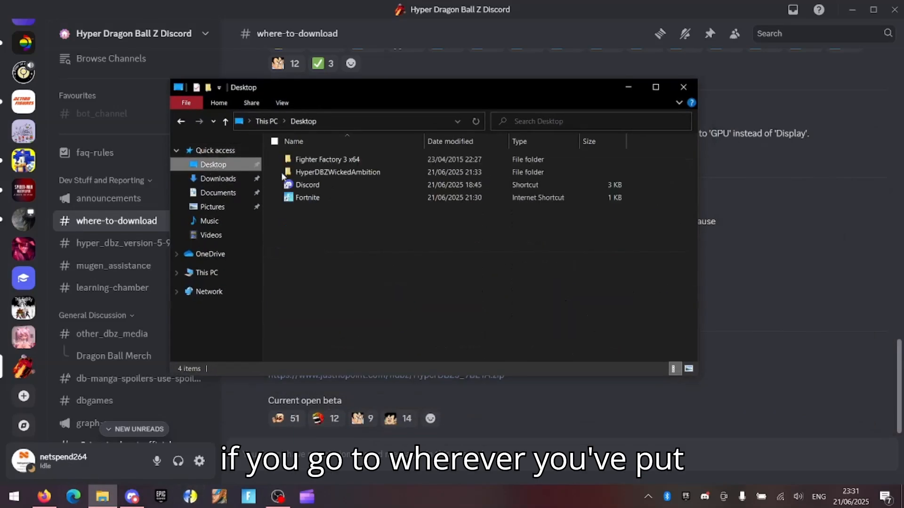
double_click(333, 159)
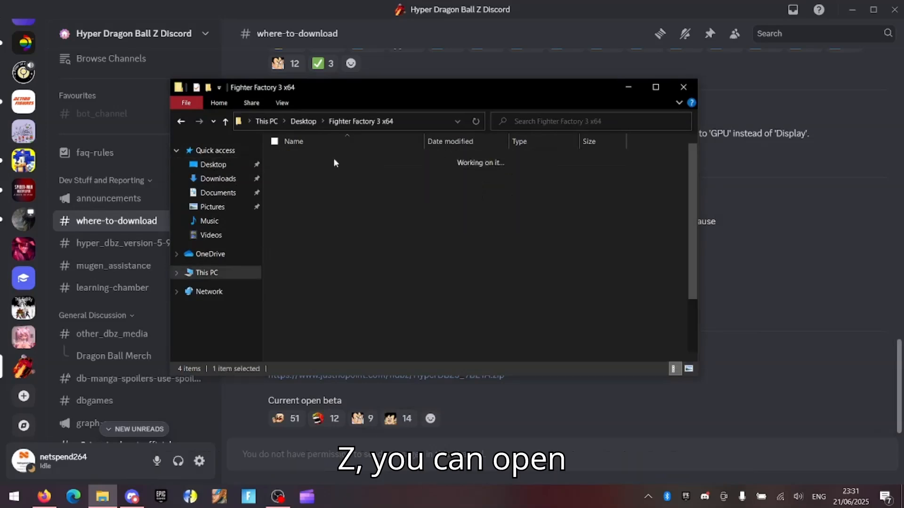
scroll(348, 220, down, 2)
double_click(319, 267)
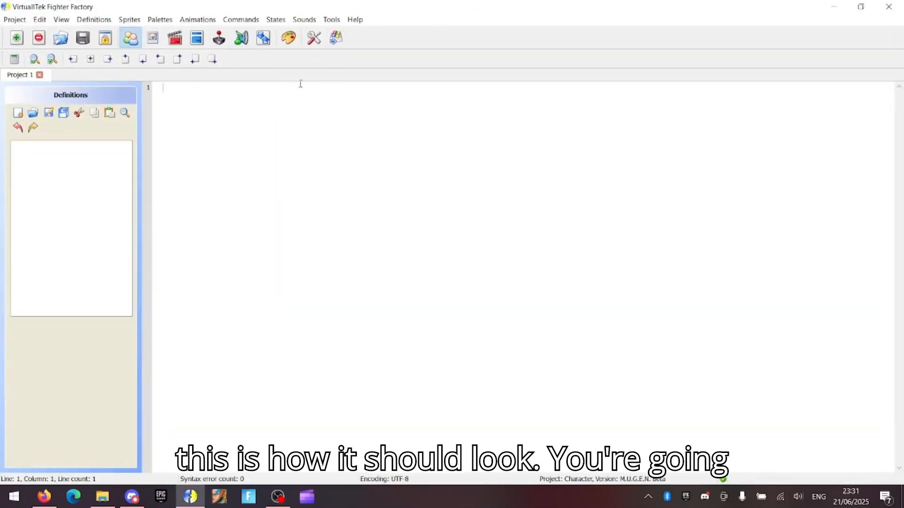
Open the project GokuZ2.def from HyperDBZWickedAmbition > Hyper DBZ 5.9 > chars > GokuZ2 on the Desktop
click(14, 21)
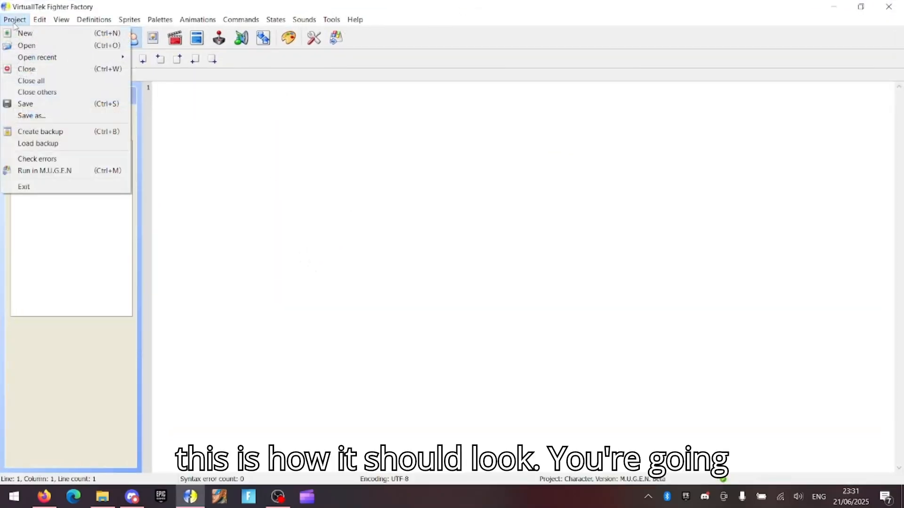
click(26, 46)
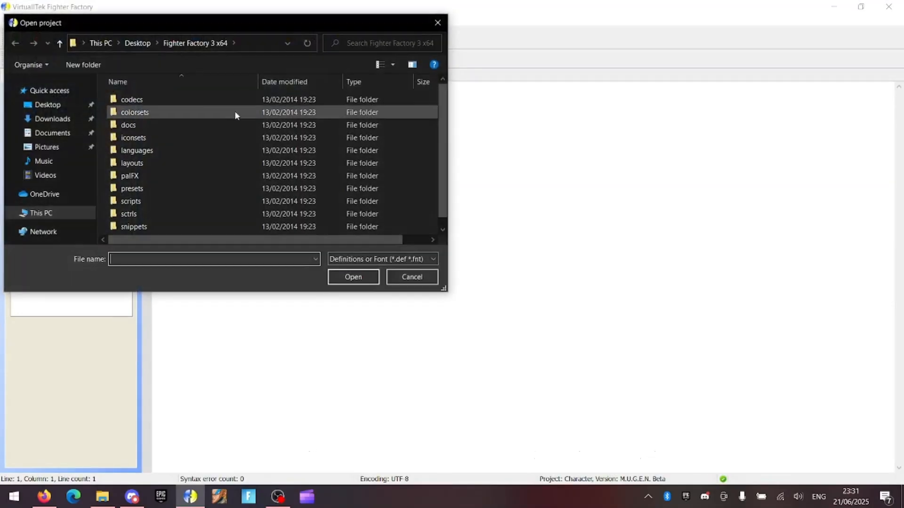
click(141, 43)
double_click(141, 112)
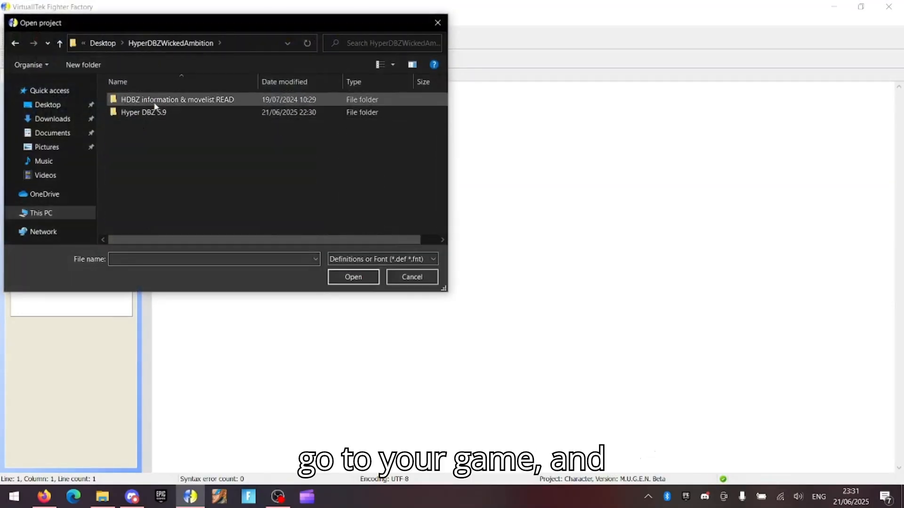
double_click(137, 112)
double_click(157, 100)
scroll(170, 138, down, 4)
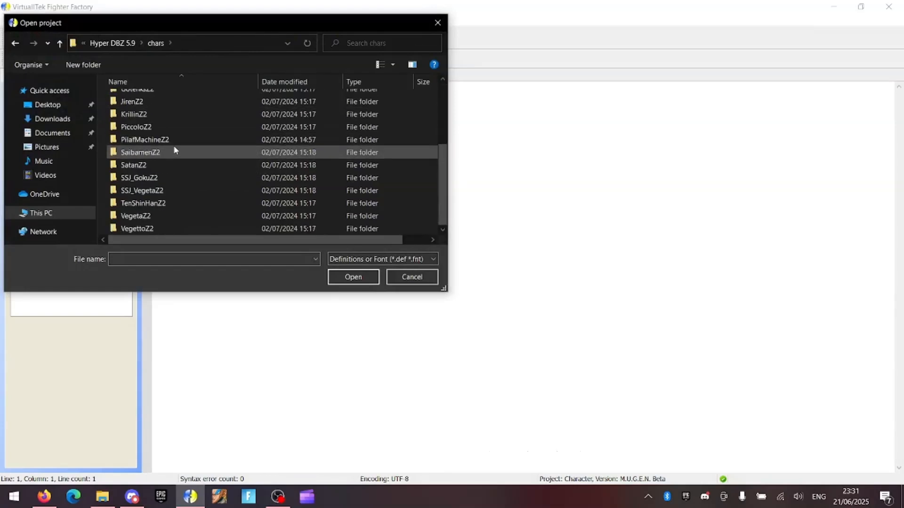
scroll(174, 145, up, 2)
double_click(149, 143)
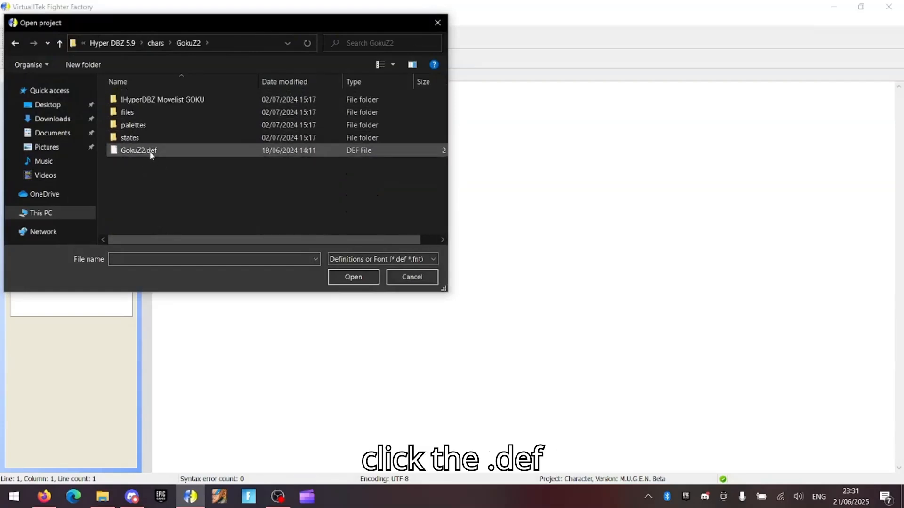
double_click(145, 152)
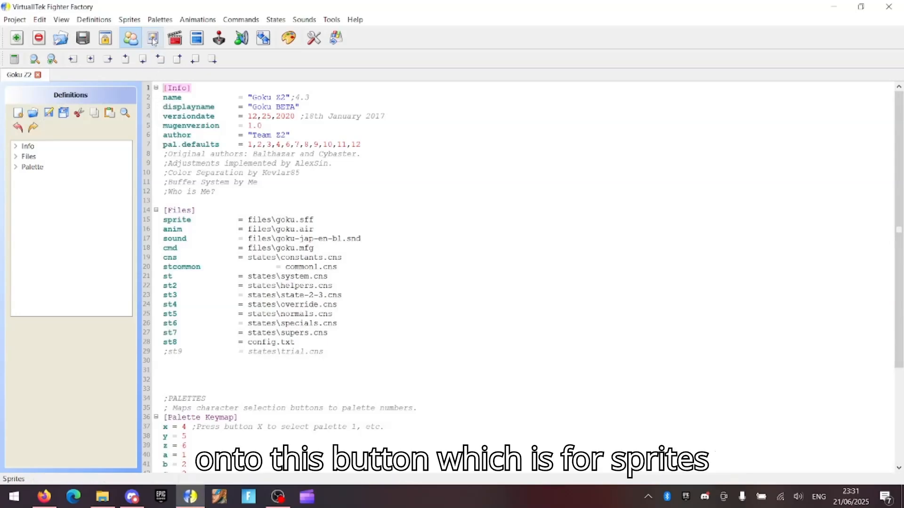
Show the character's sprites and bring the whole Goku sprite into the middle of the canvas
click(153, 40)
scroll(552, 177, up, 2)
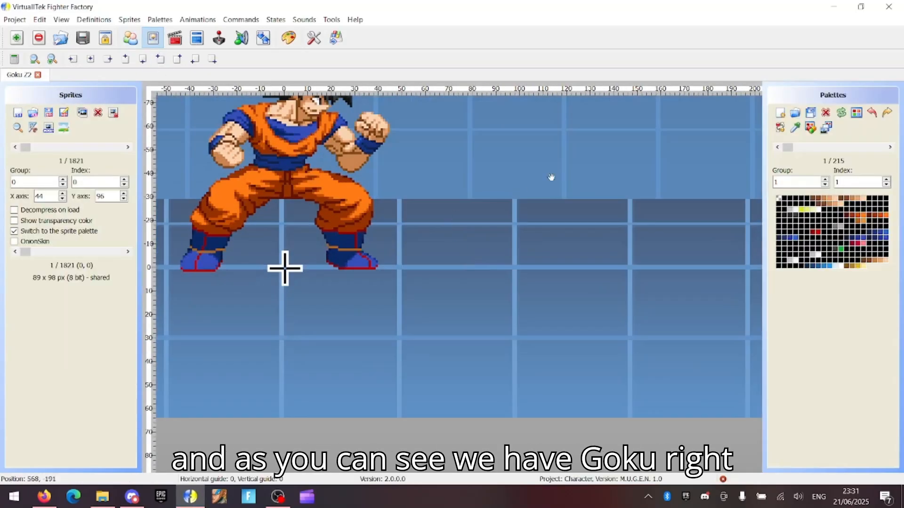
drag(551, 178, 708, 308)
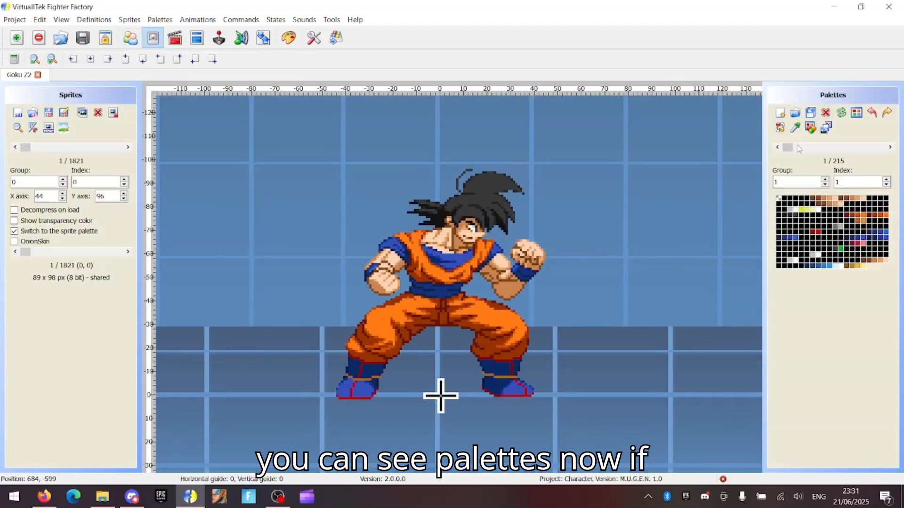
Preview Goku's palettes up to group 1, index 6, and return to the first palette
click(890, 148)
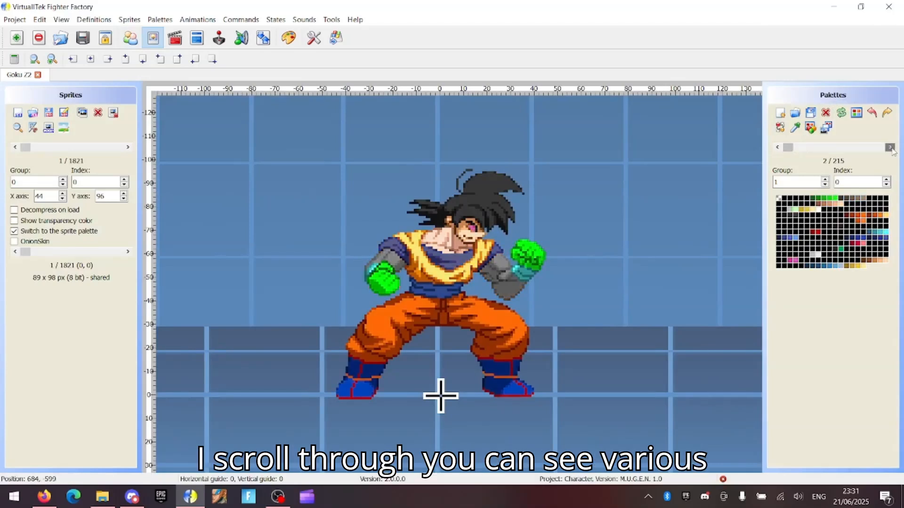
click(890, 147)
click(891, 147)
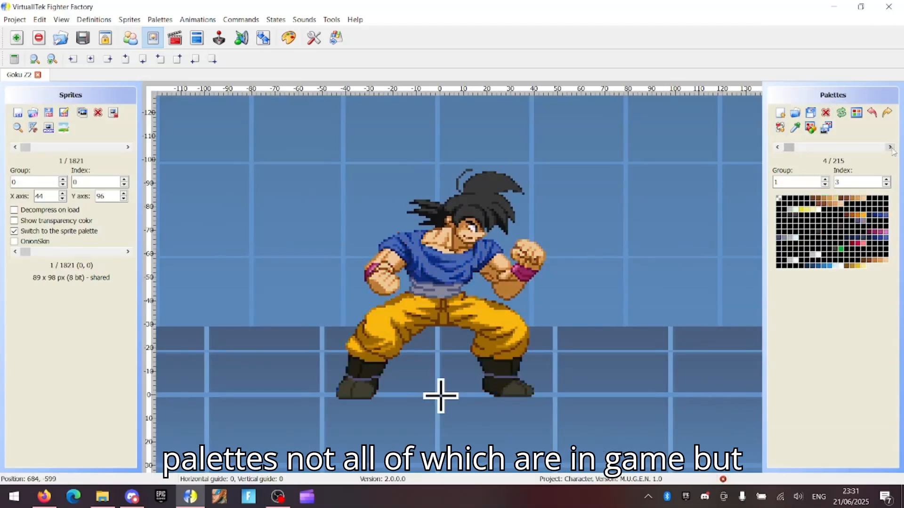
click(891, 148)
click(891, 147)
click(890, 147)
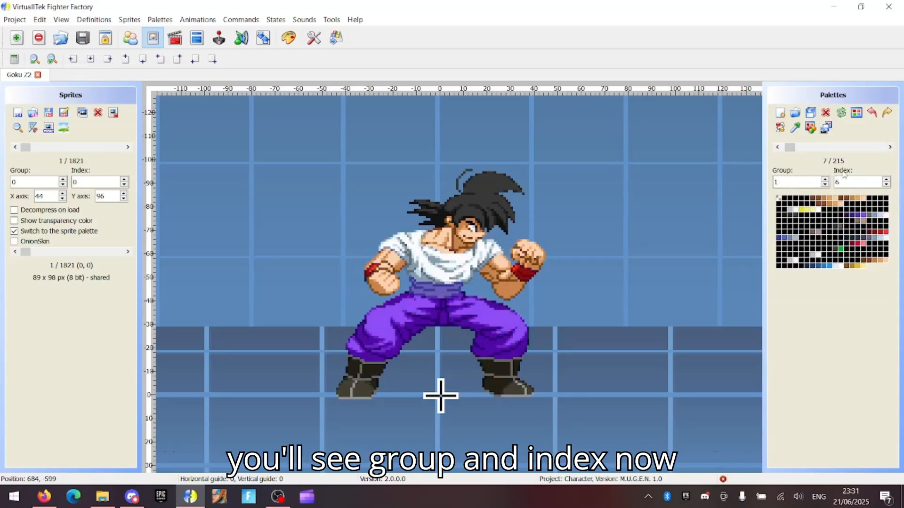
click(777, 147)
click(777, 147)
click(778, 147)
click(777, 148)
click(778, 148)
click(778, 147)
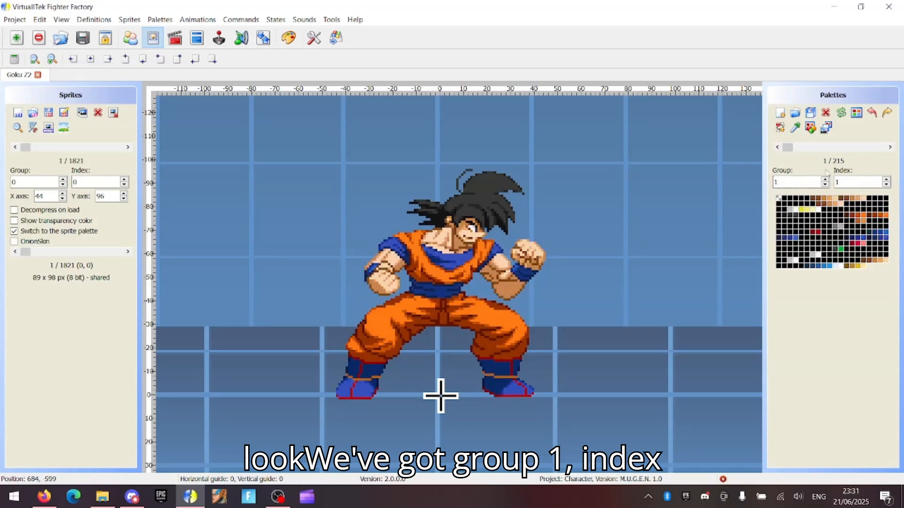
Step through Goku's group 1 palettes one by one up to index 12
click(890, 147)
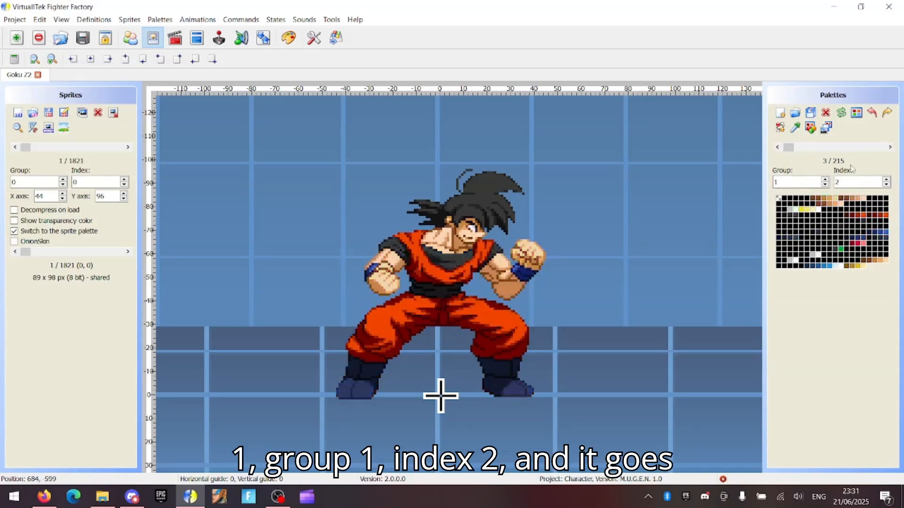
click(889, 148)
click(890, 148)
click(889, 147)
click(889, 148)
click(889, 147)
click(889, 147)
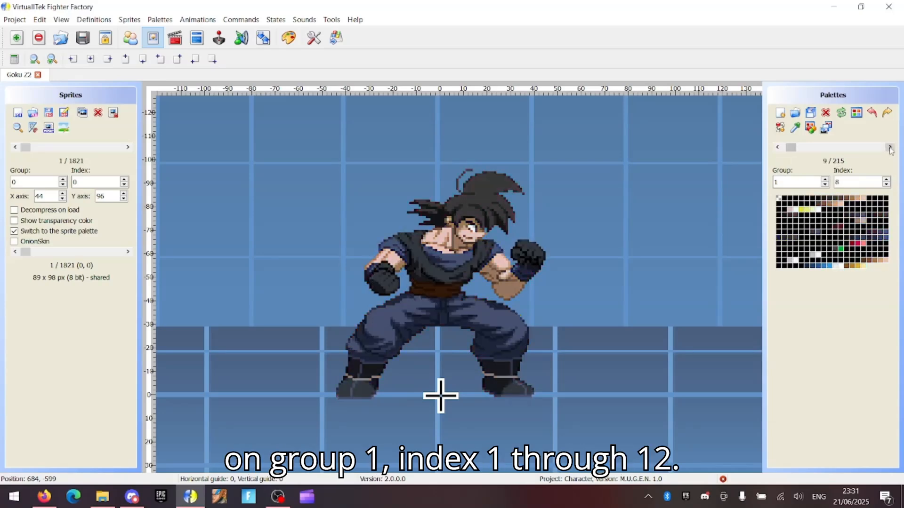
click(890, 147)
click(890, 148)
click(890, 147)
click(890, 148)
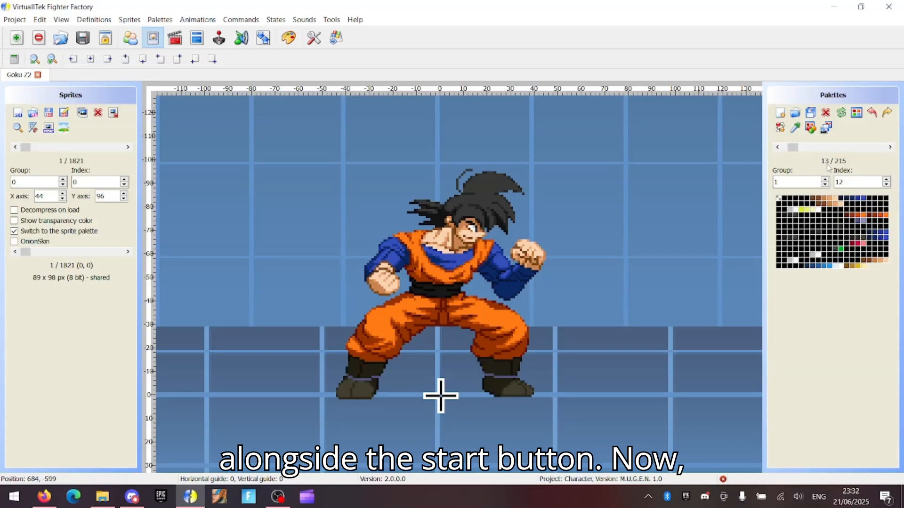
Return to the palette at group 1, index 1 and open it in an enlarged Advanced palette editor
drag(794, 148, 787, 148)
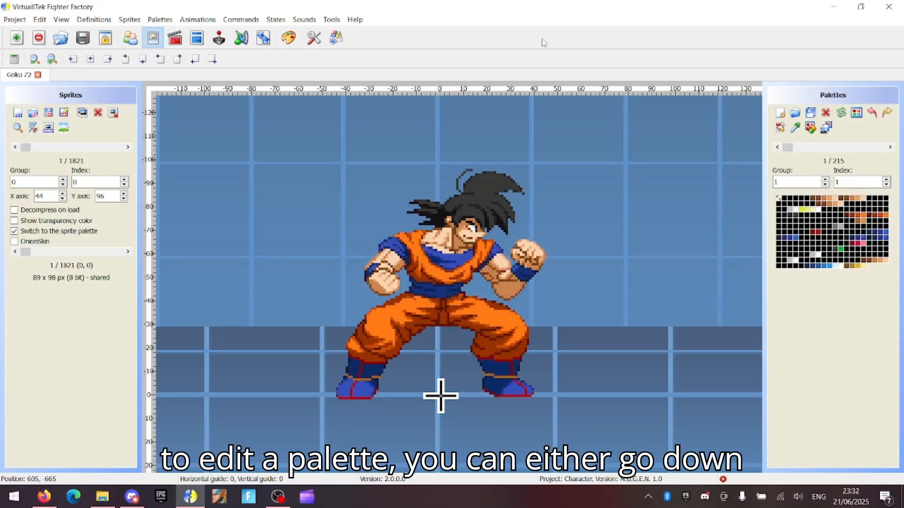
click(157, 22)
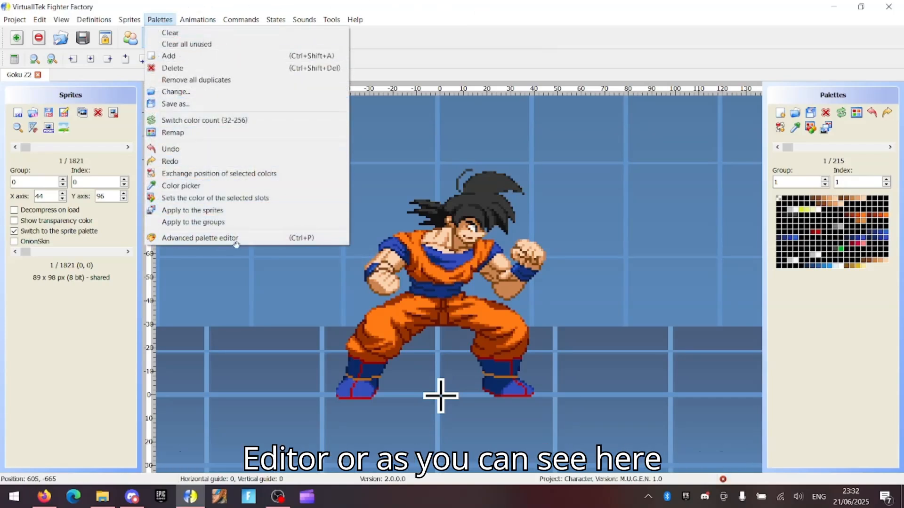
click(298, 240)
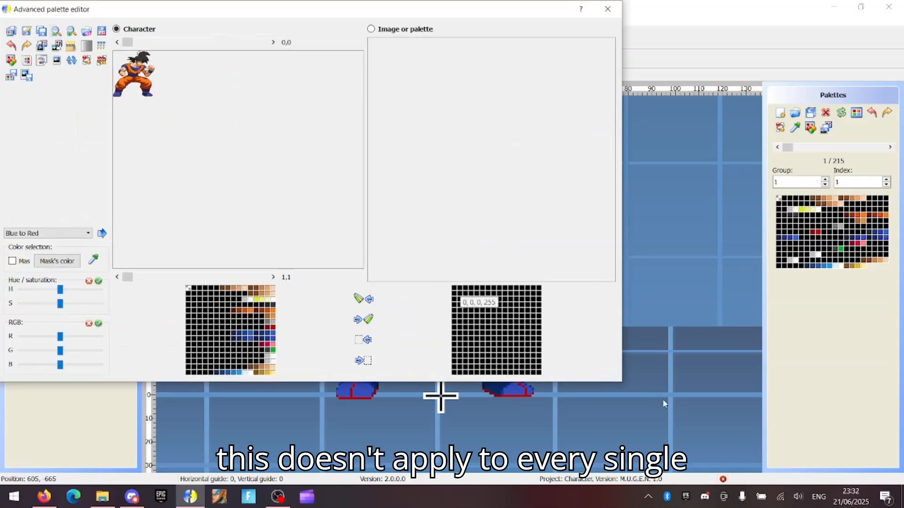
drag(622, 384, 901, 483)
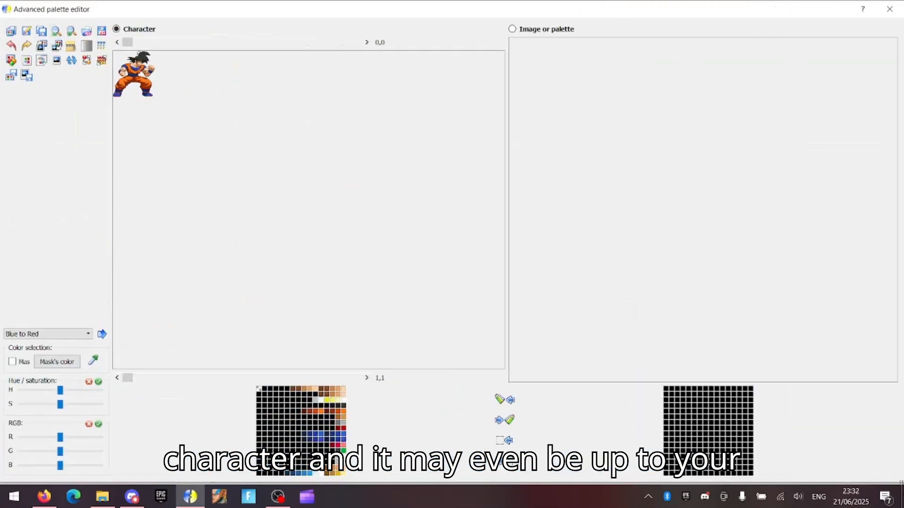
Enlarge Goku's sprite and look in the GokuZ2 palettes folder for a template image to load
click(71, 31)
click(71, 31)
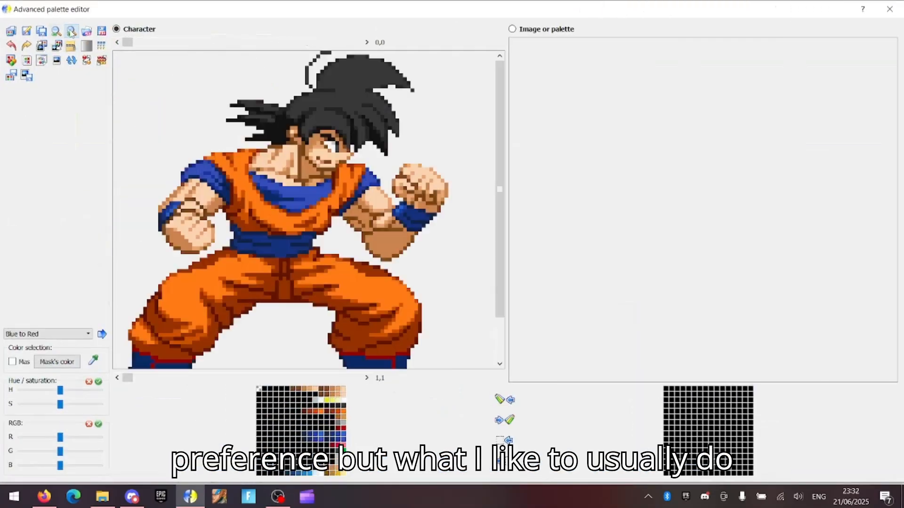
click(56, 31)
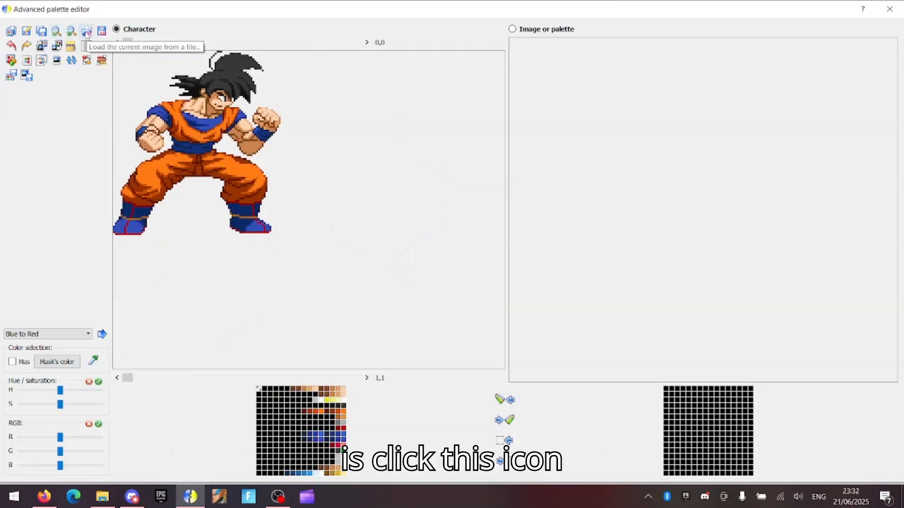
click(87, 31)
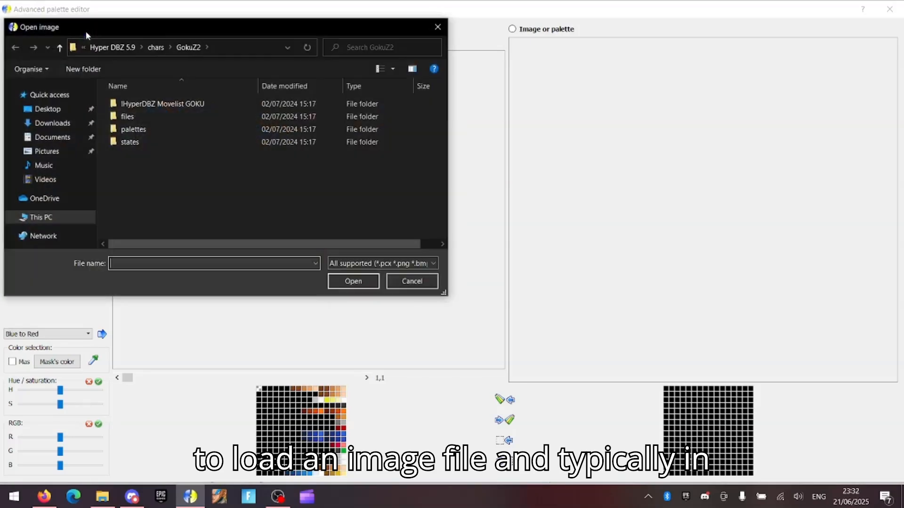
double_click(148, 129)
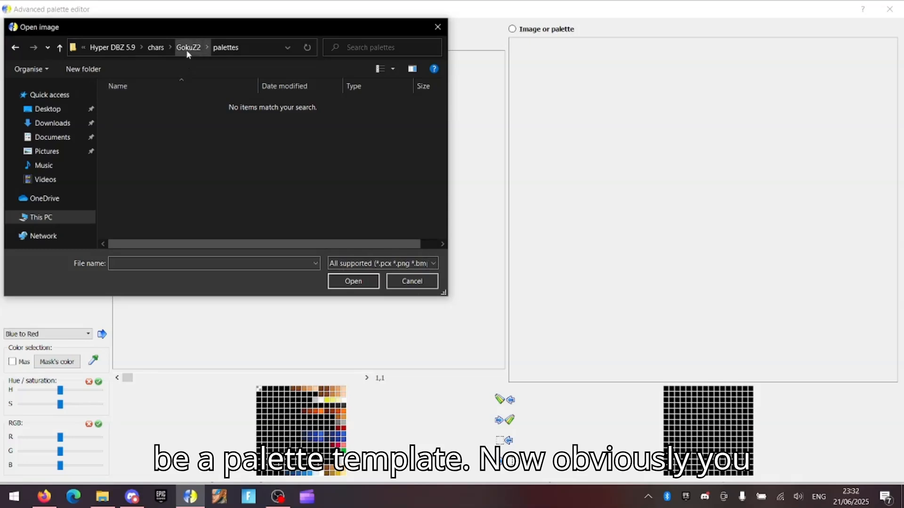
Load the template image 1-TeamZ2_Default.png from the Palette PNG folder of SSJ_GokuZ2 for the character
click(156, 47)
scroll(161, 180, down, 3)
double_click(155, 182)
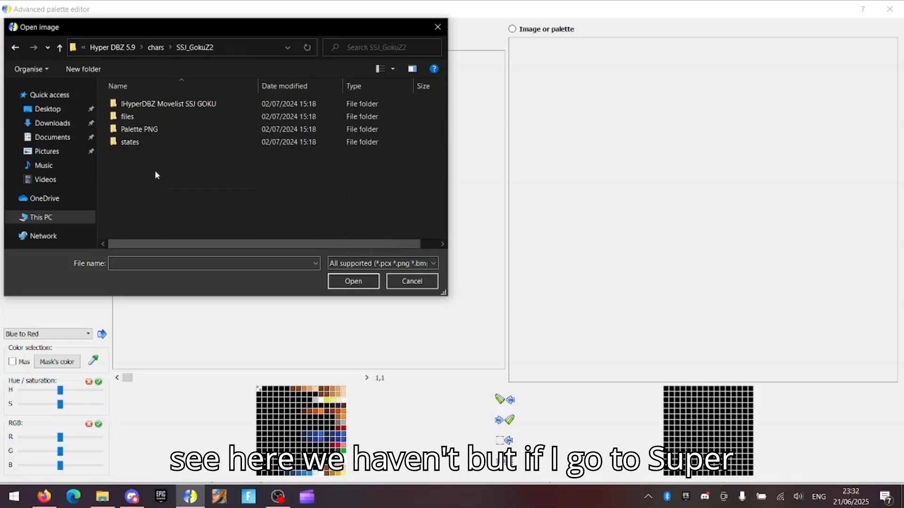
double_click(151, 129)
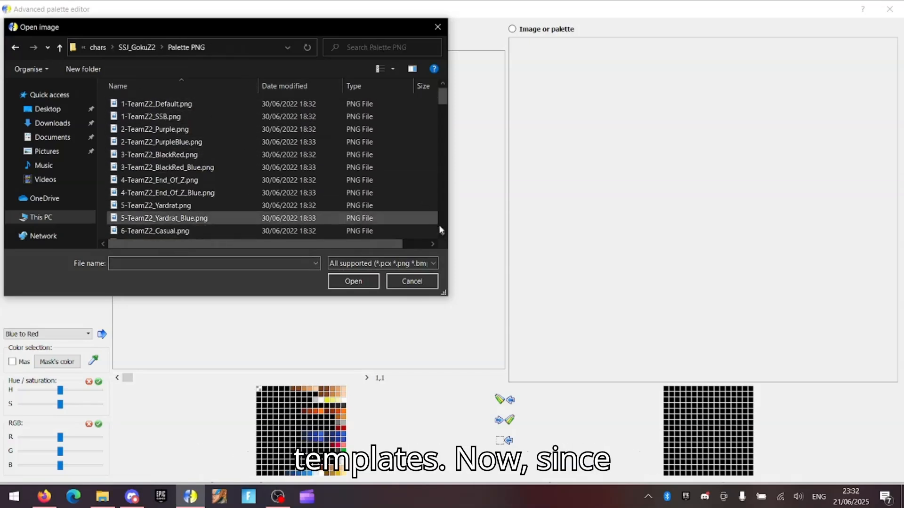
click(150, 107)
click(151, 105)
double_click(221, 99)
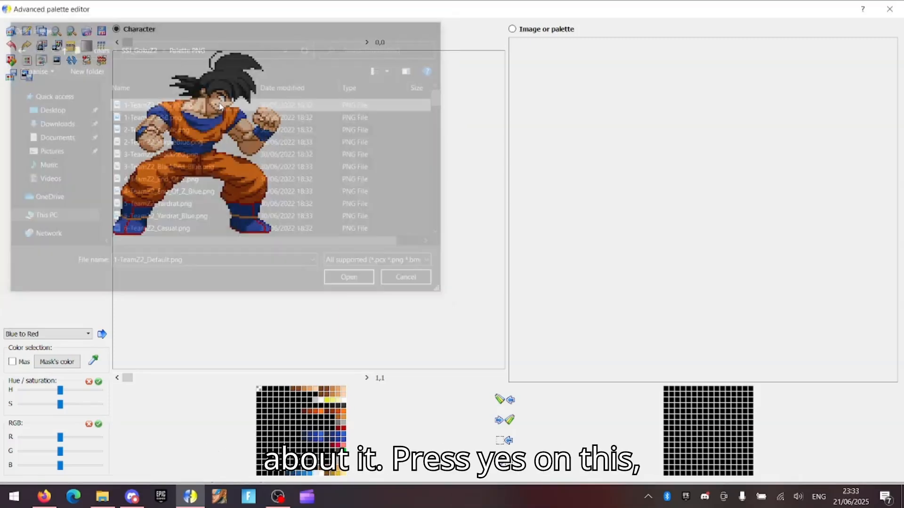
click(479, 255)
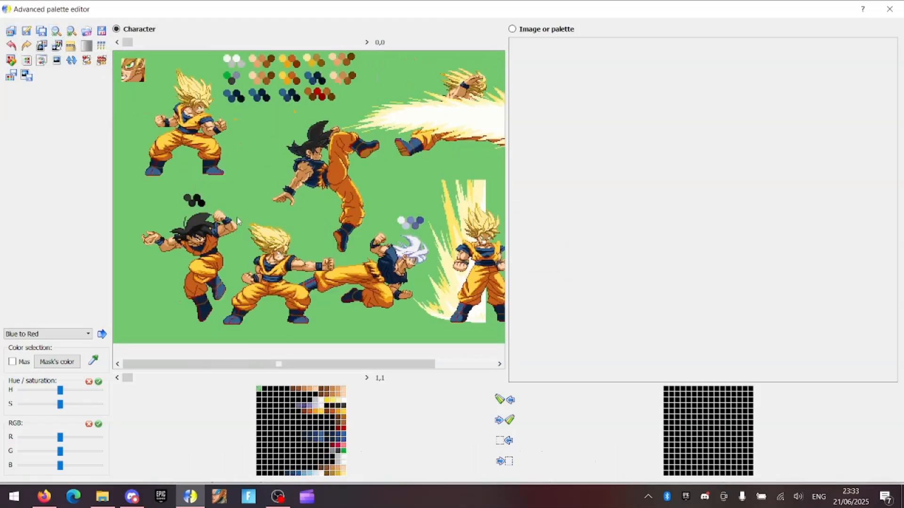
drag(231, 364, 168, 353)
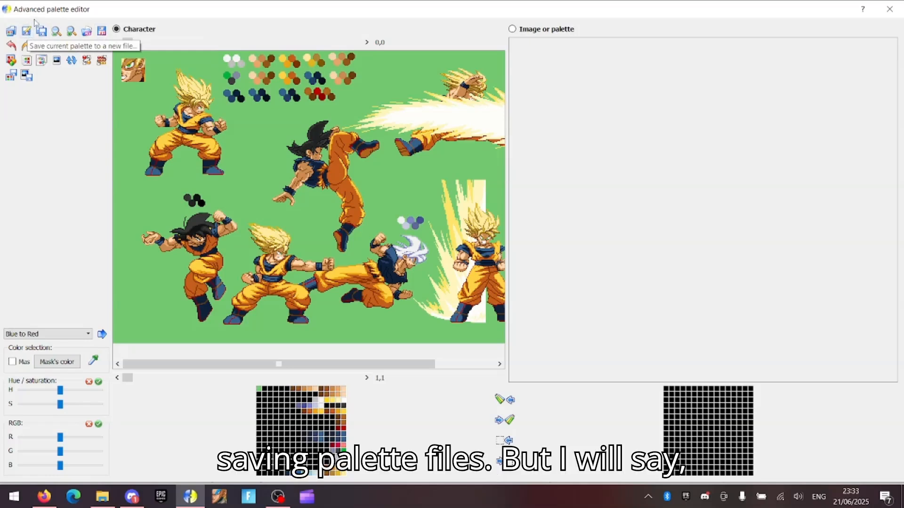
Examine the options for saving the palette into the character, as an ACT file and as a PNG image, without saving
click(42, 31)
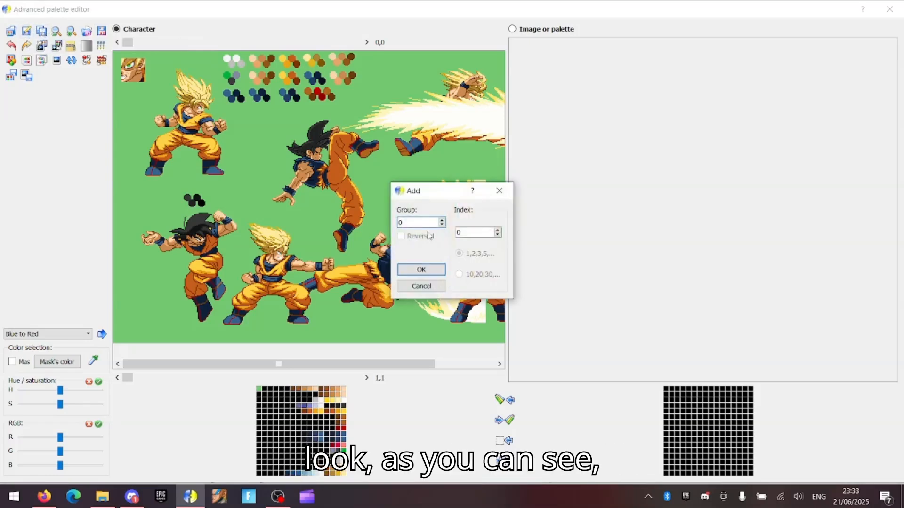
click(499, 190)
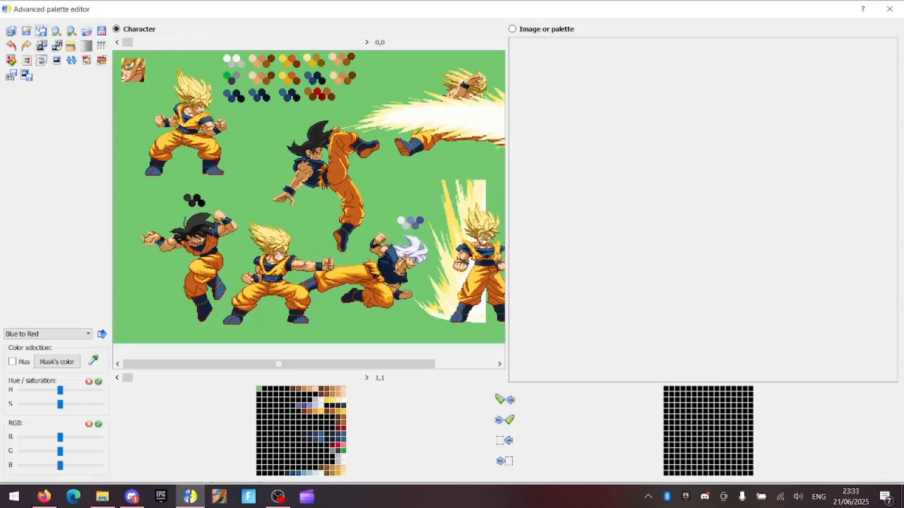
click(42, 32)
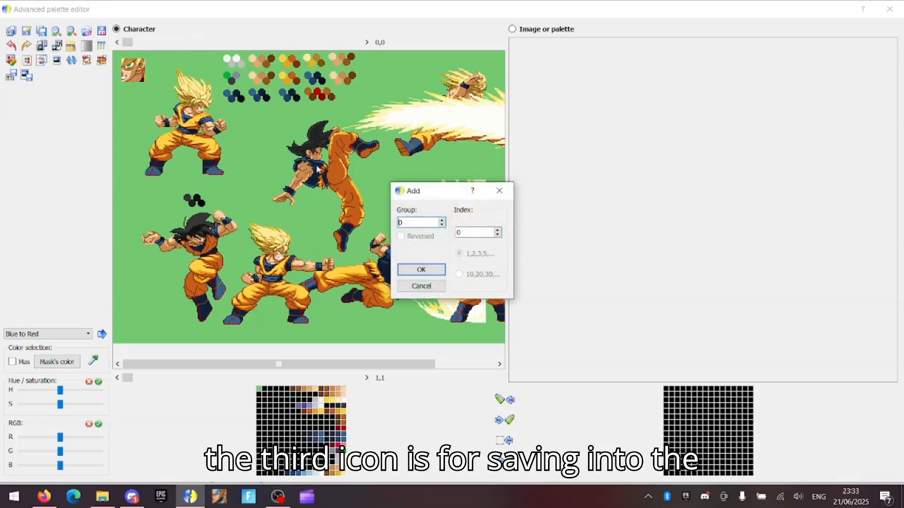
click(499, 191)
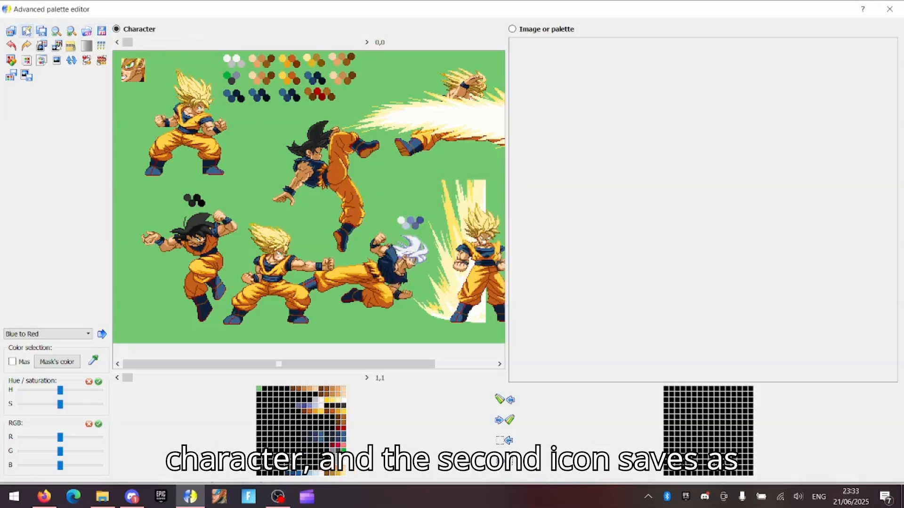
click(26, 31)
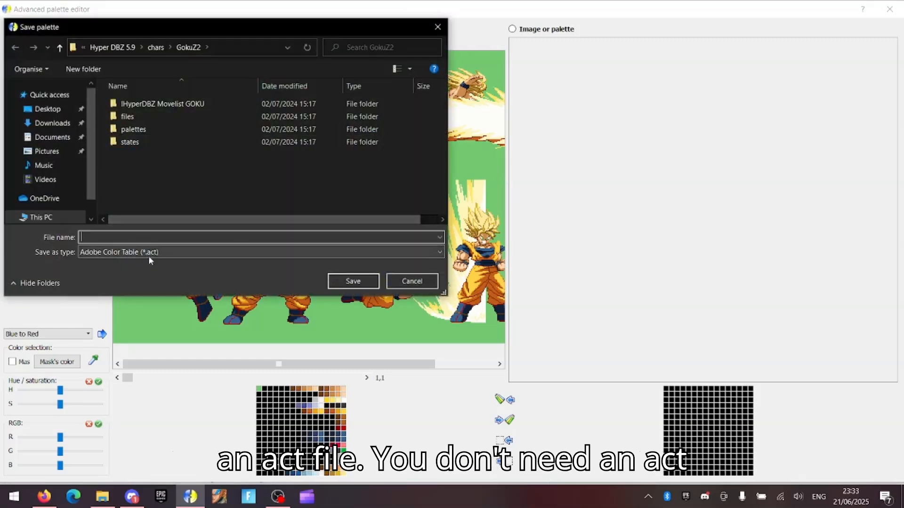
click(410, 281)
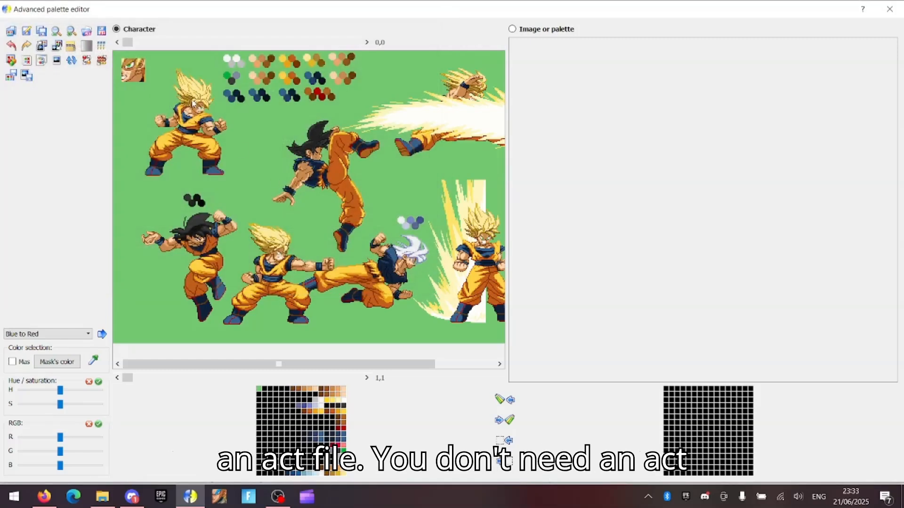
click(101, 32)
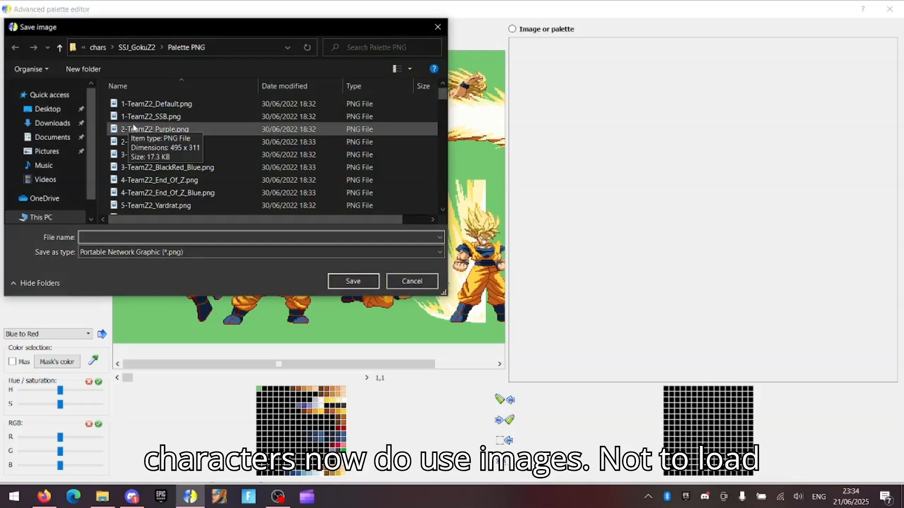
click(416, 284)
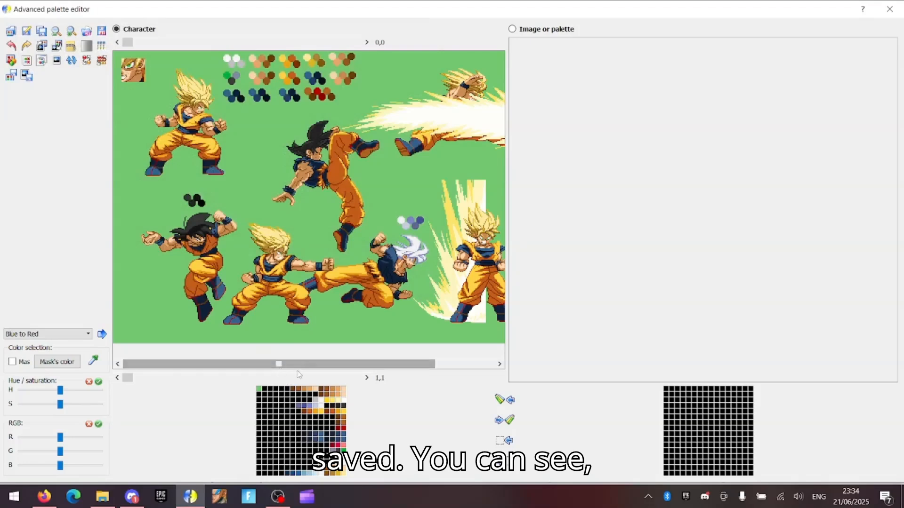
Leave the palette editor and browse the ACT files in Goku's palettes folder without loading one
click(889, 9)
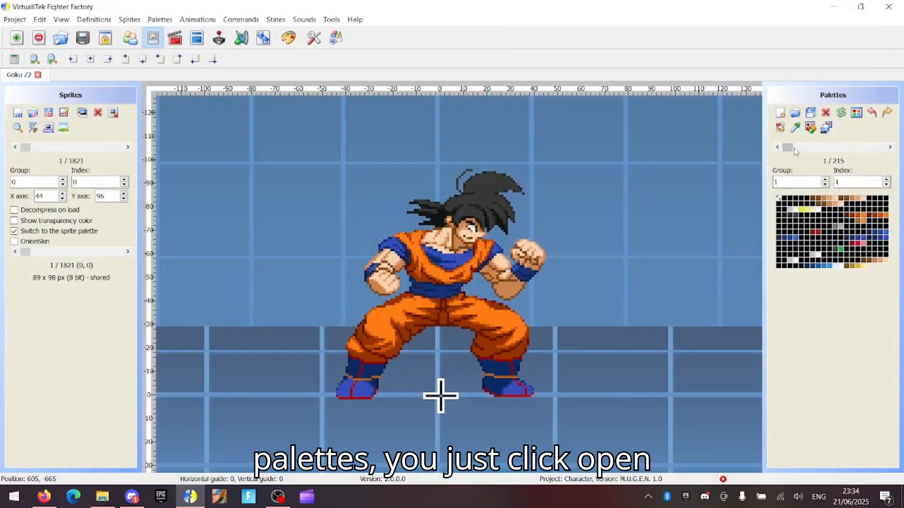
click(795, 116)
double_click(160, 125)
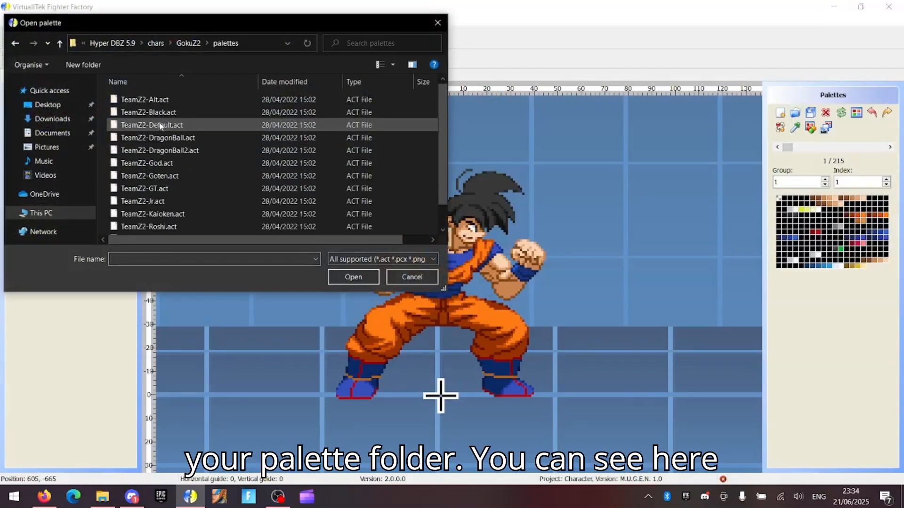
scroll(167, 203, down, 1)
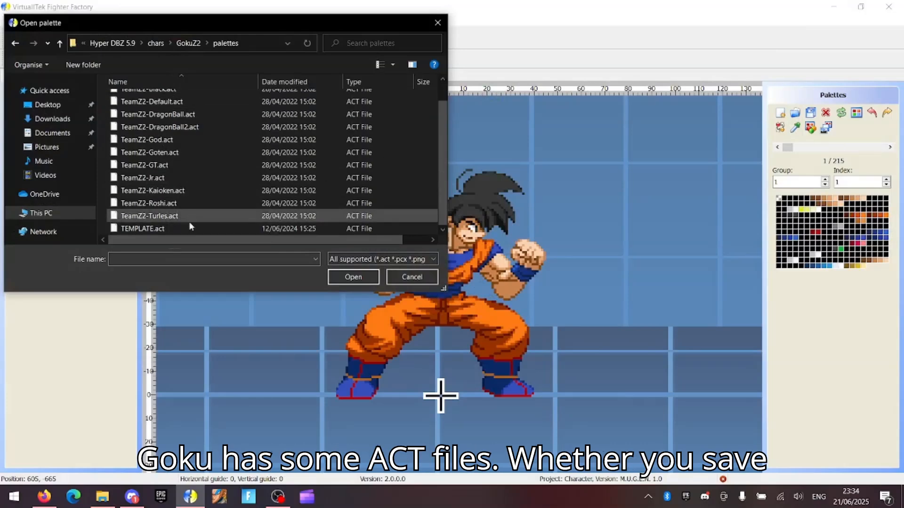
scroll(184, 207, up, 1)
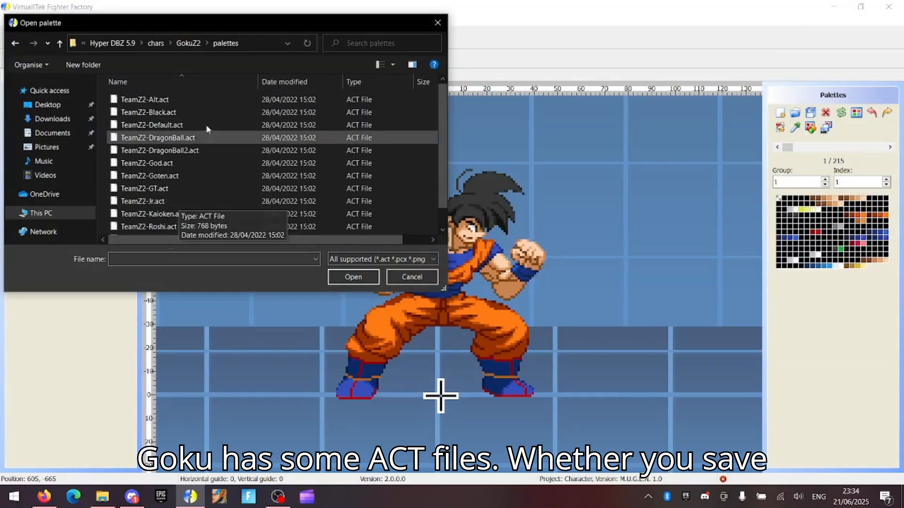
click(438, 21)
Reopen the Advanced palette editor, enlarge it to fill the screen and magnify Goku's sprite
click(168, 21)
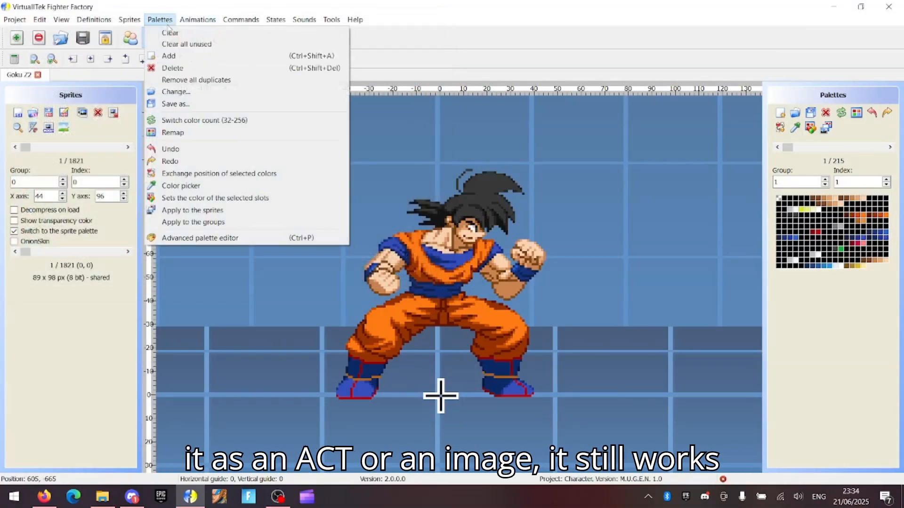
click(176, 240)
drag(282, 100, 1, 1)
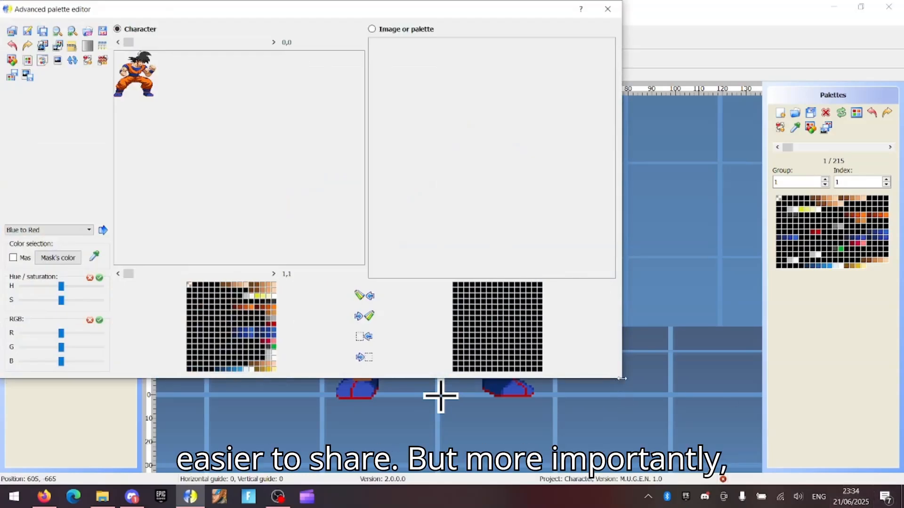
drag(622, 383, 902, 483)
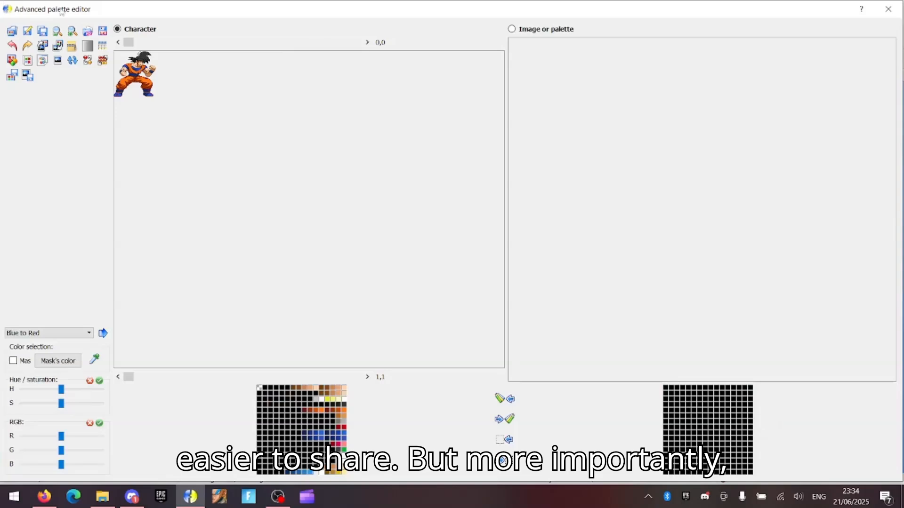
click(72, 31)
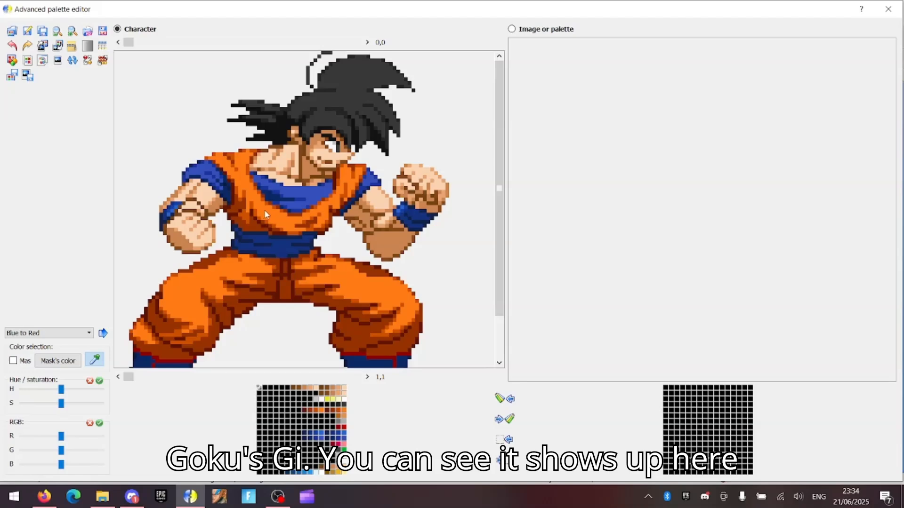
Recolour the gi top with bright blue (RGB 0, 196, 255) and darker blue shades, and copy these blues to the trousers
double_click(345, 413)
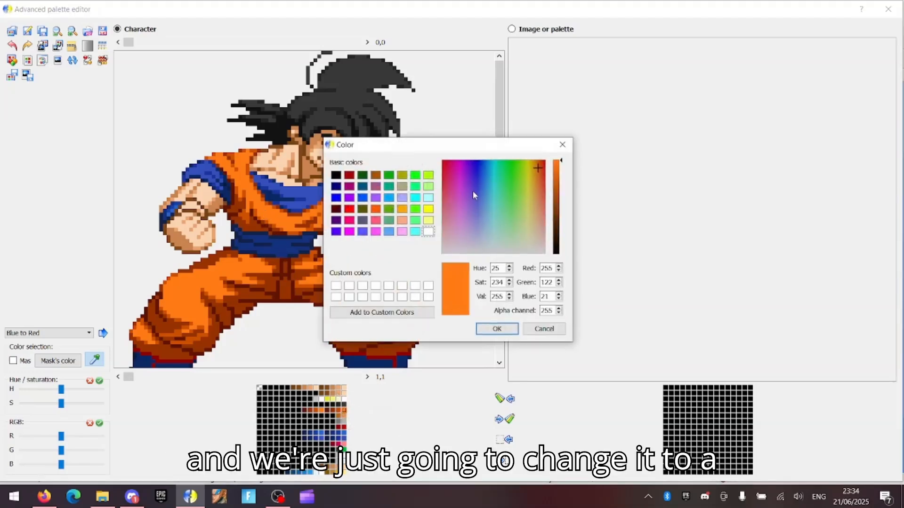
click(489, 199)
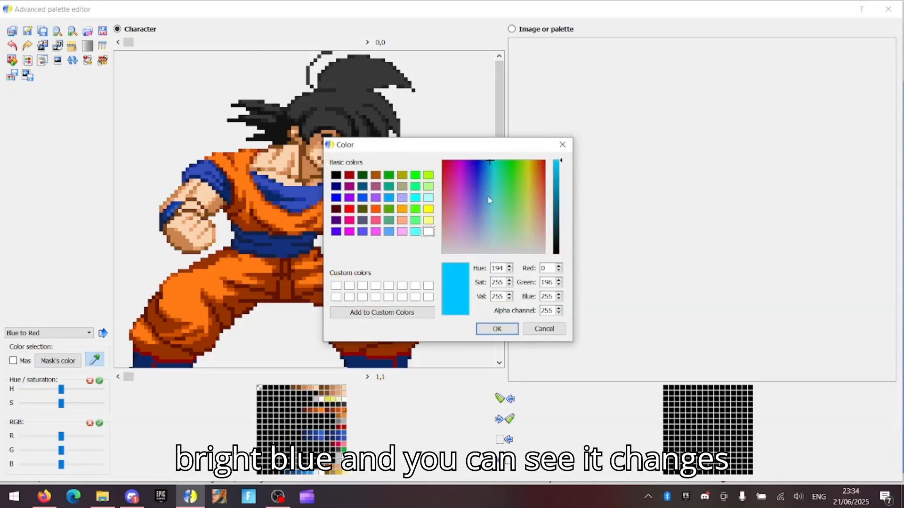
click(497, 328)
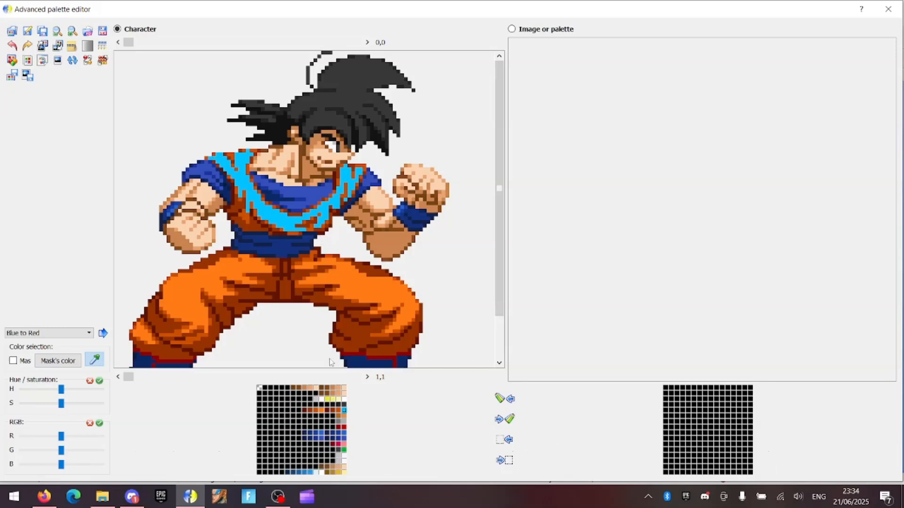
double_click(329, 425)
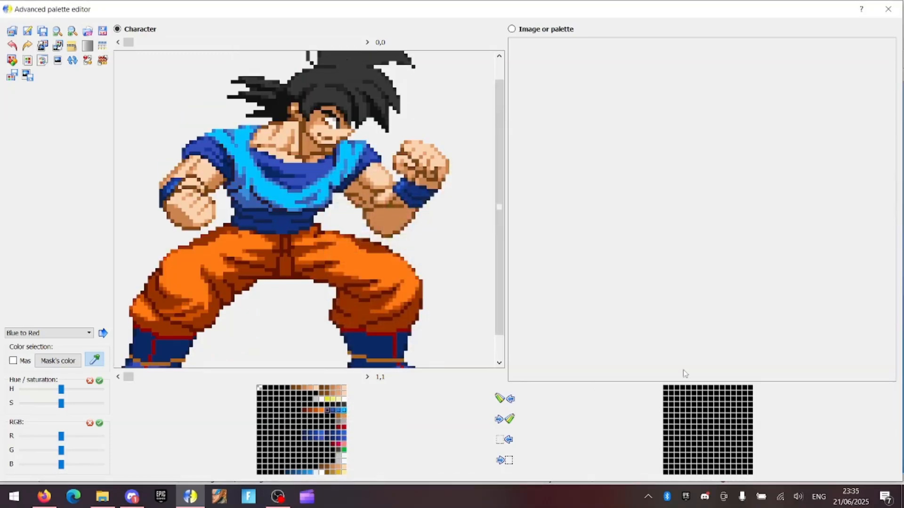
click(504, 399)
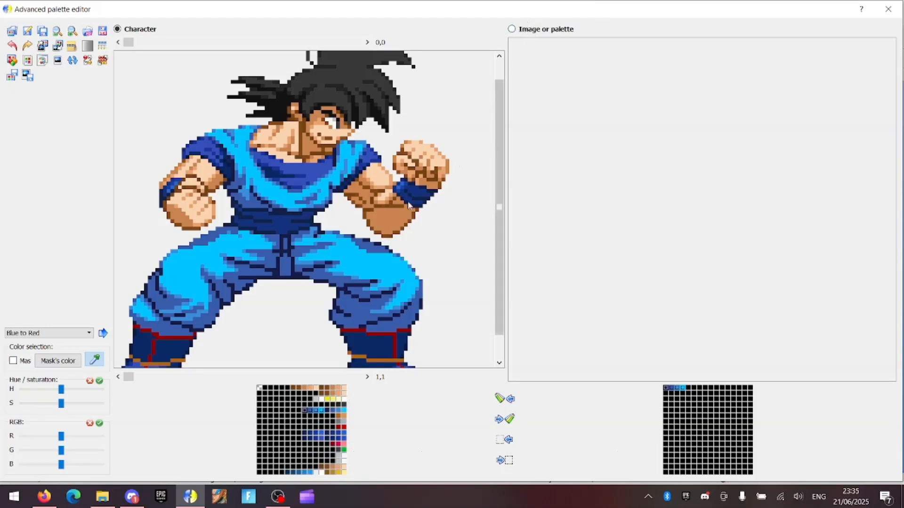
Recolour the belt dark reddish brown and give the undershirt, wristbands and boots magenta and dark red shades
double_click(324, 437)
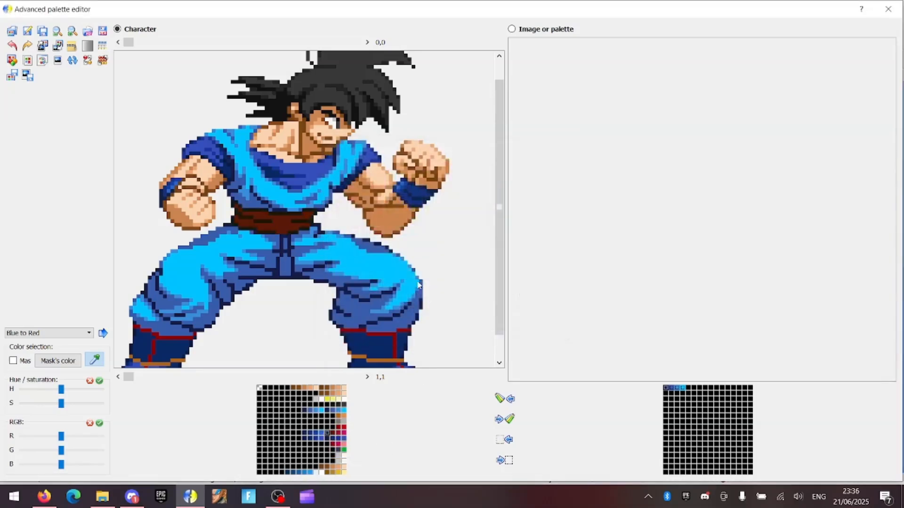
drag(681, 395, 665, 393)
click(505, 418)
mouse_move(323, 434)
mouse_down()
mouse_move(306, 433)
mouse_move(328, 439)
mouse_move(314, 440)
mouse_up()
click(508, 399)
click(500, 399)
click(499, 399)
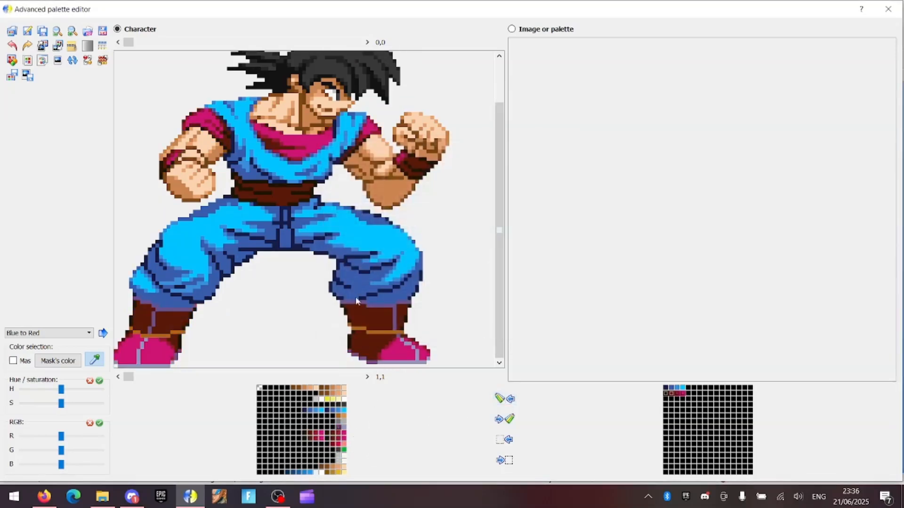
Zoom out on the recoloured Goku sprite and save it as a PNG image named "blue goku" in Downloads
scroll(355, 296, up, 3)
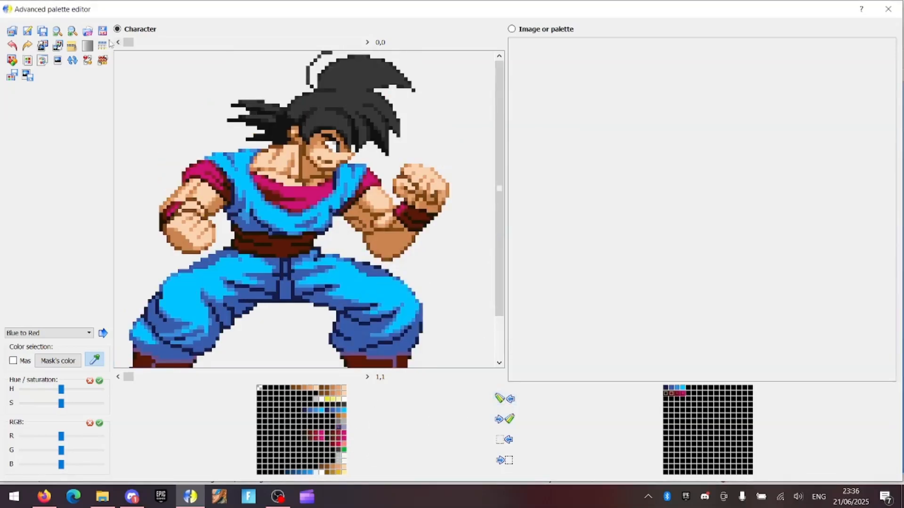
click(58, 32)
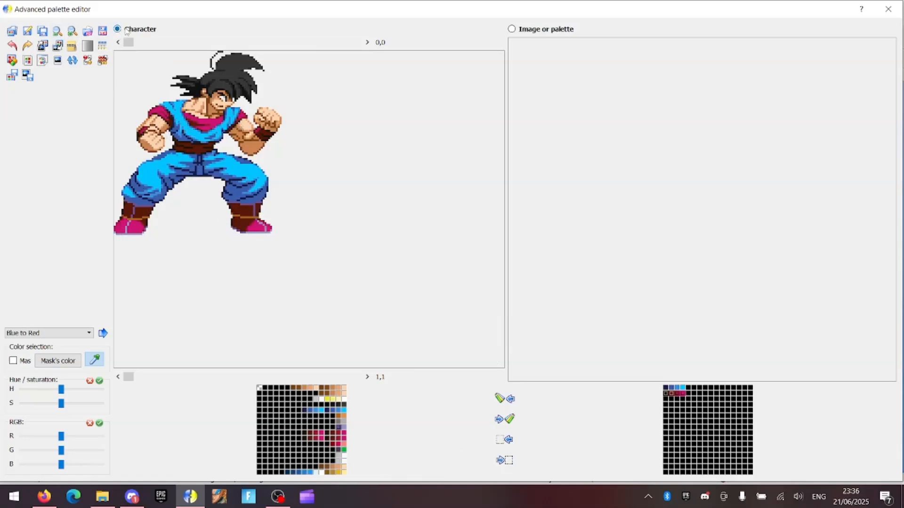
click(104, 31)
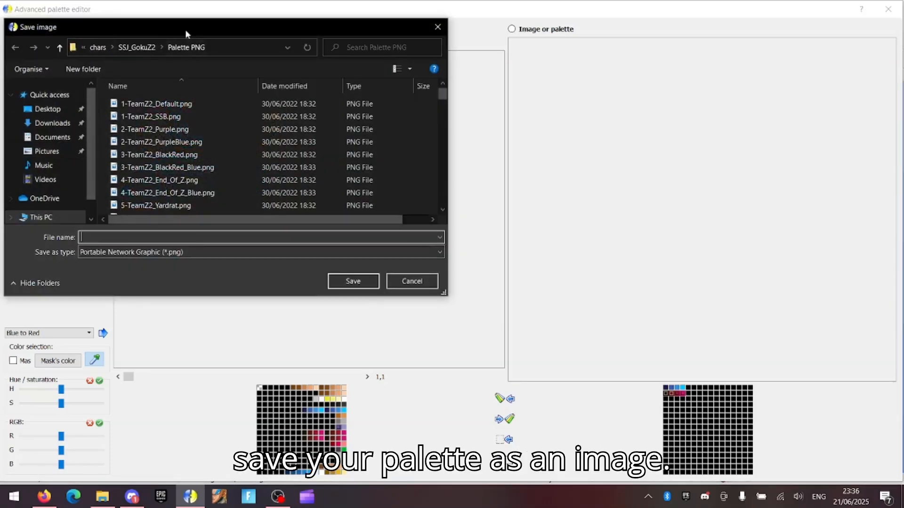
drag(224, 26, 536, 45)
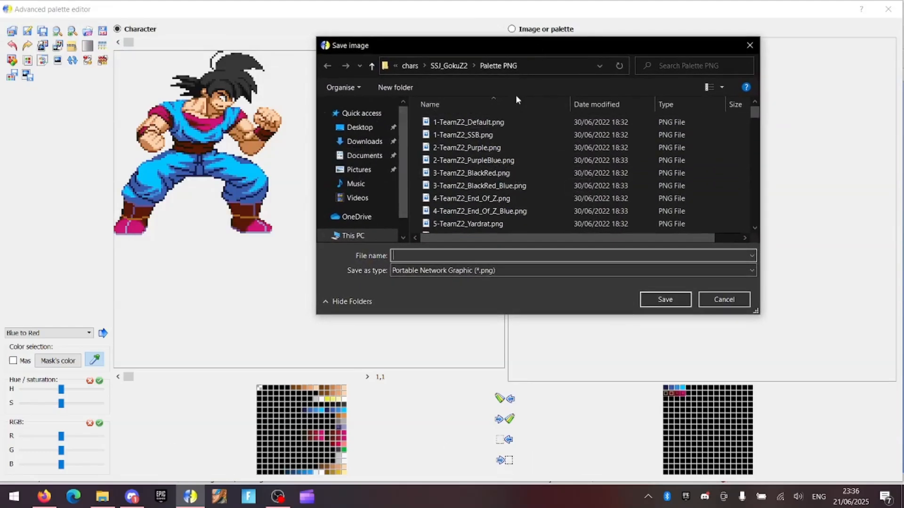
click(370, 142)
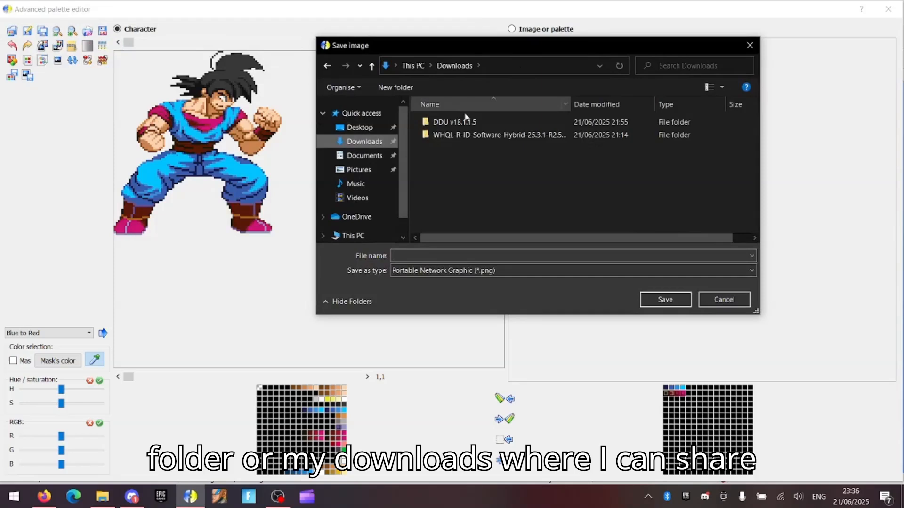
click(500, 259)
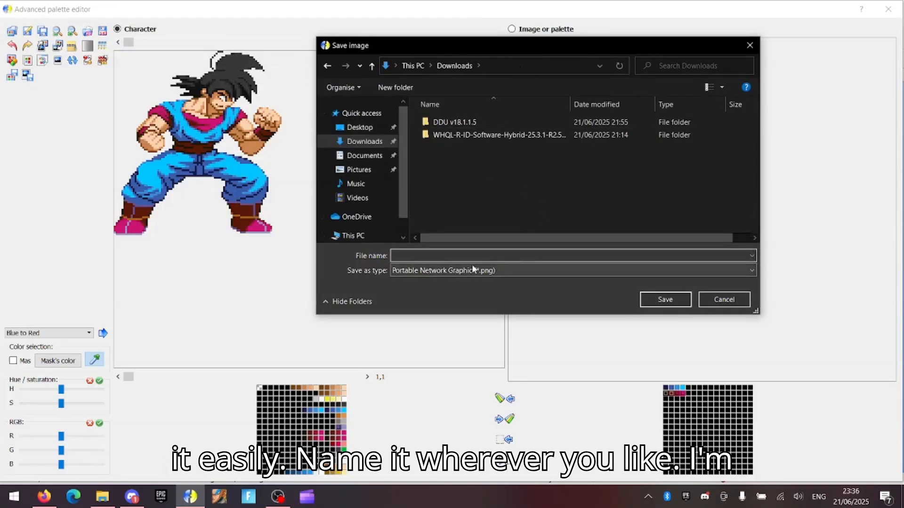
text(blu)
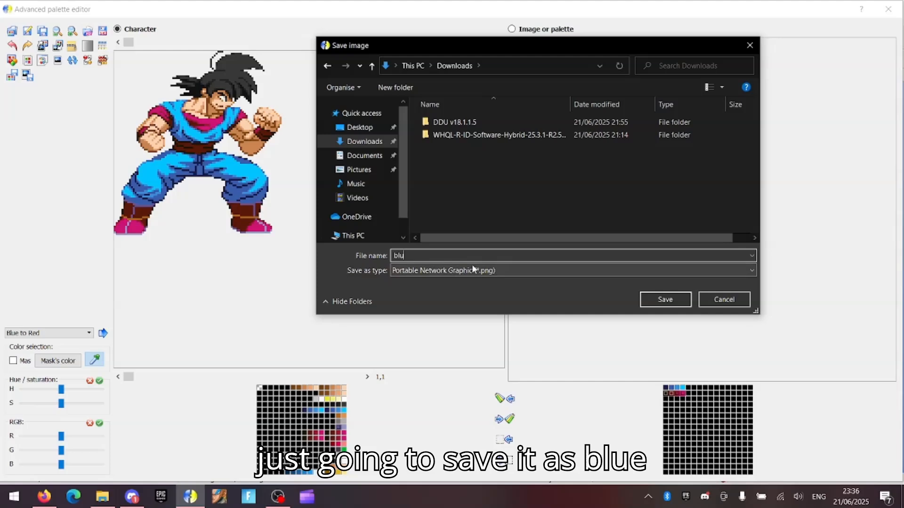
text(e goku)
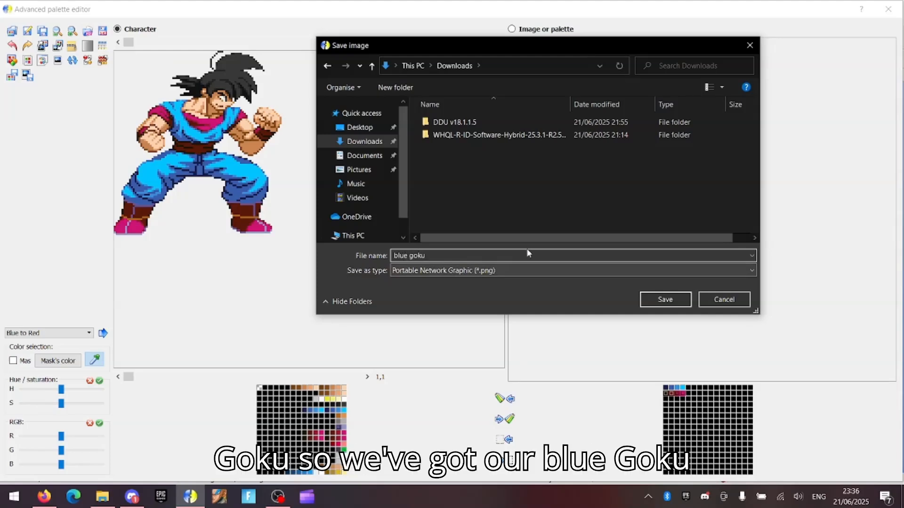
click(664, 300)
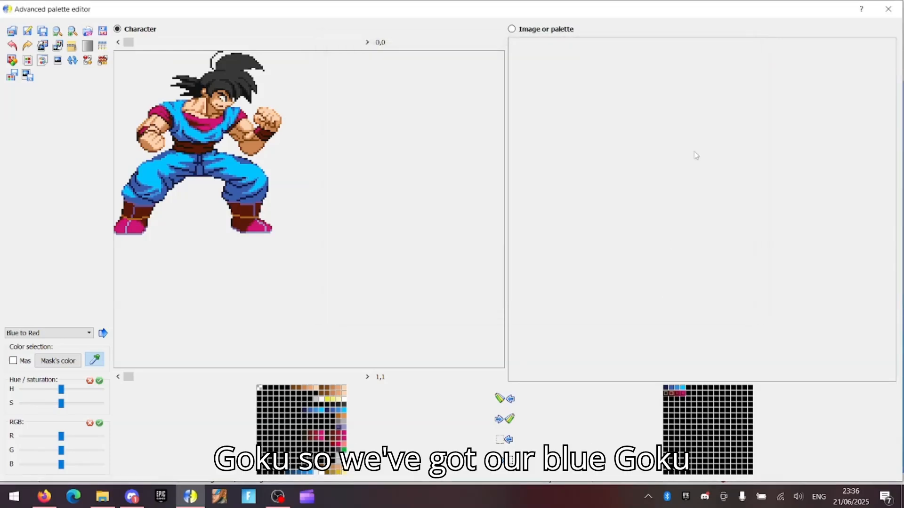
Leave the Advanced palette editor, select palette group 1, index 2, and load blue goku.png from Downloads into it
click(888, 9)
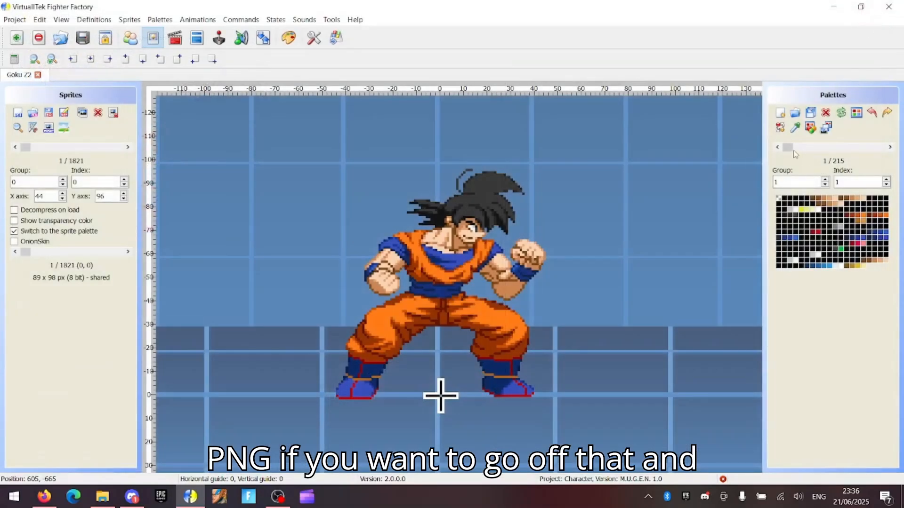
click(890, 148)
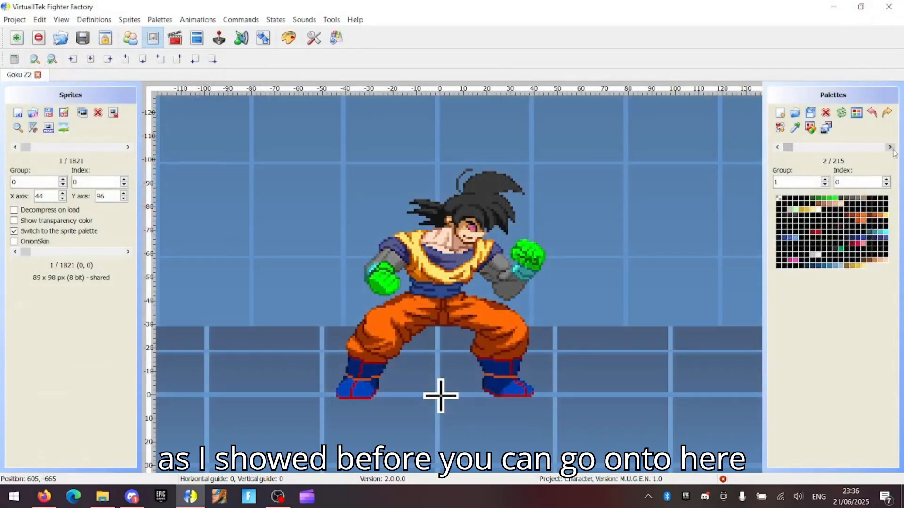
click(891, 148)
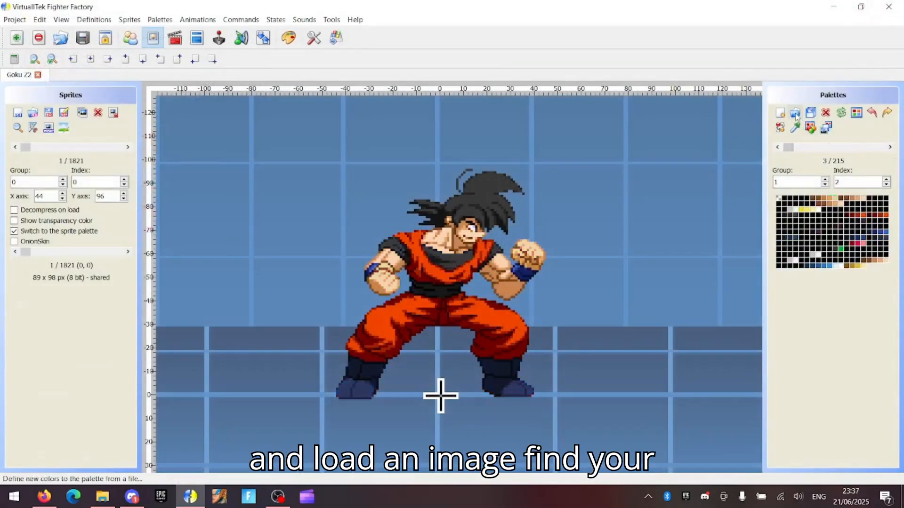
click(796, 114)
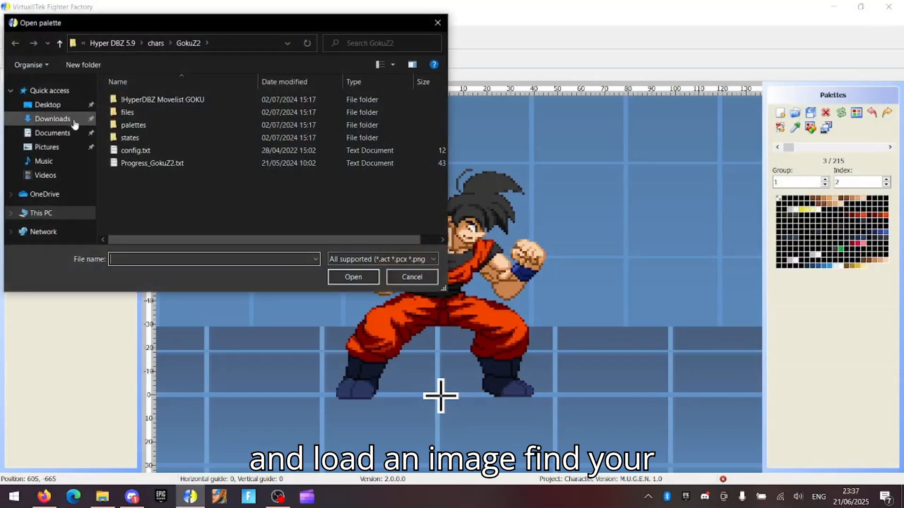
click(53, 119)
click(133, 126)
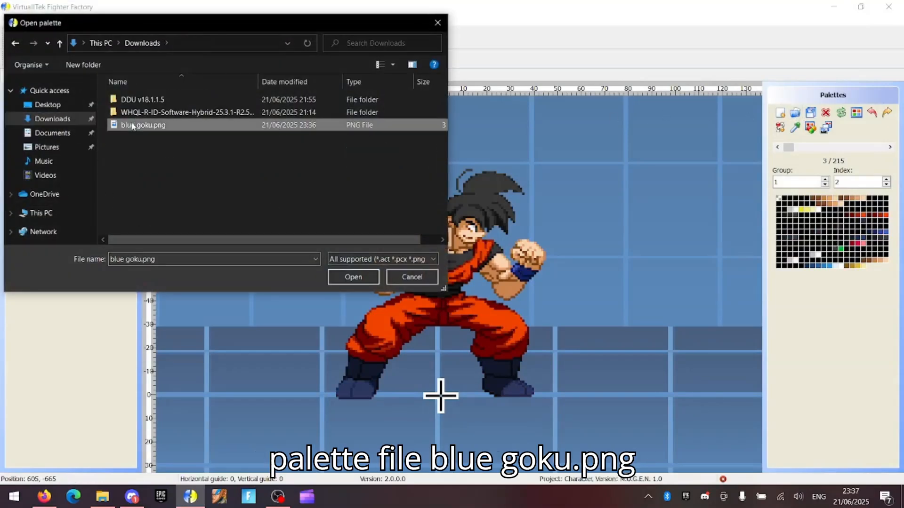
right_click(171, 126)
click(168, 126)
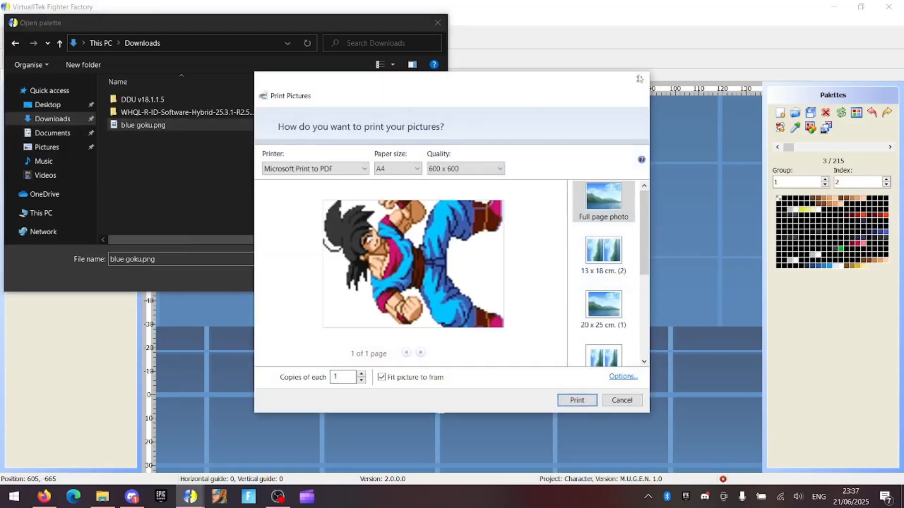
click(639, 78)
double_click(162, 126)
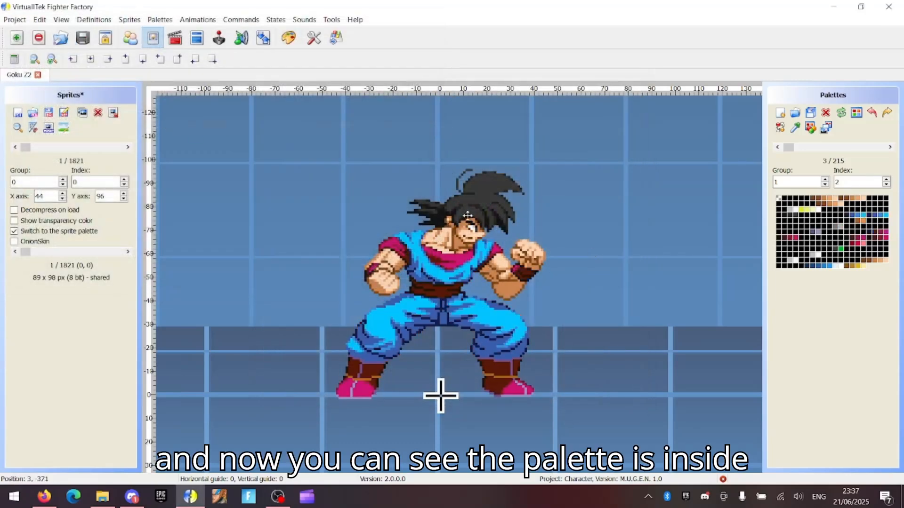
Browse the neighbouring palettes and return to the newly loaded blue one at group 1, index 2
click(891, 148)
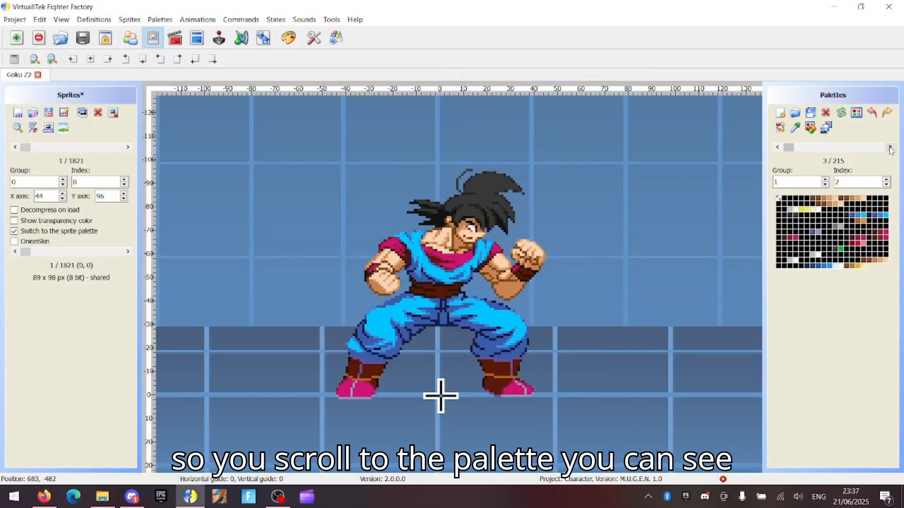
click(891, 148)
click(891, 149)
click(778, 147)
click(778, 147)
click(778, 147)
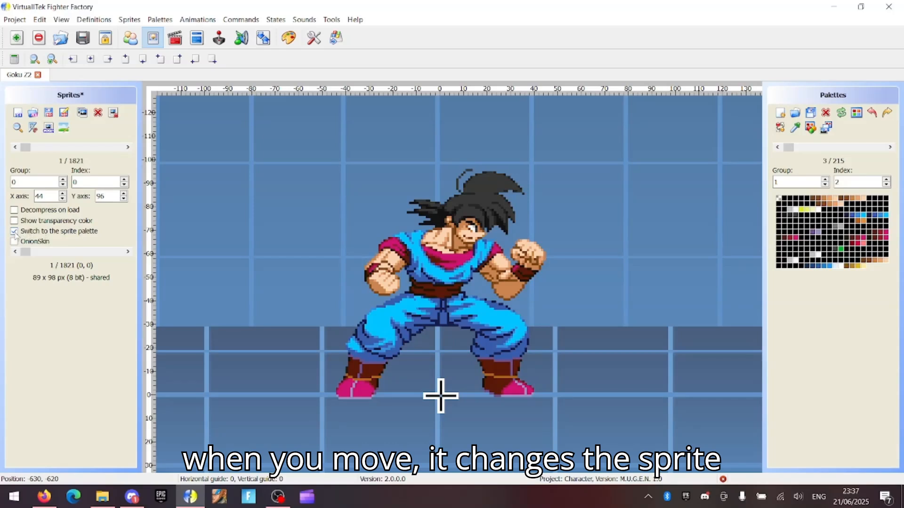
Turn off switching to the sprite palette and step forward through Goku's sprites to check the blue palette on other poses
click(14, 231)
click(128, 147)
click(127, 148)
click(127, 148)
click(128, 147)
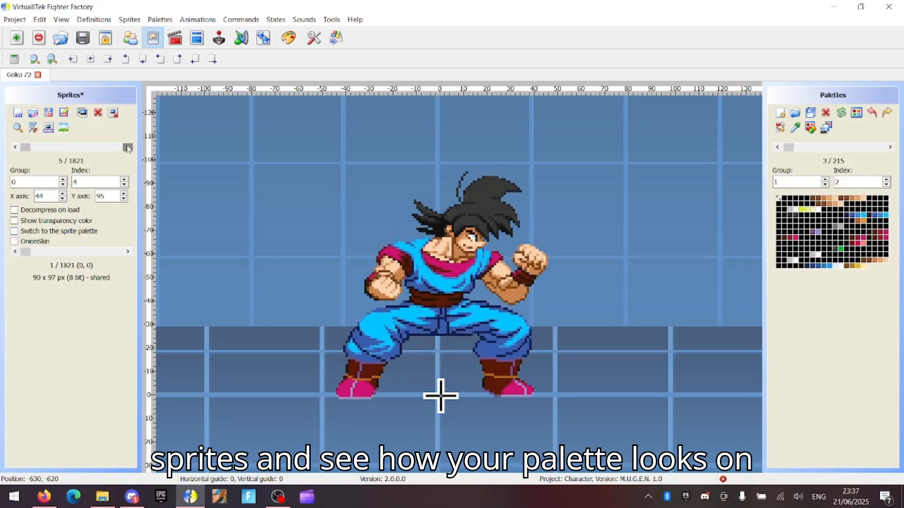
click(127, 147)
click(127, 147)
click(127, 147)
click(128, 147)
click(127, 147)
click(127, 147)
click(127, 147)
click(127, 147)
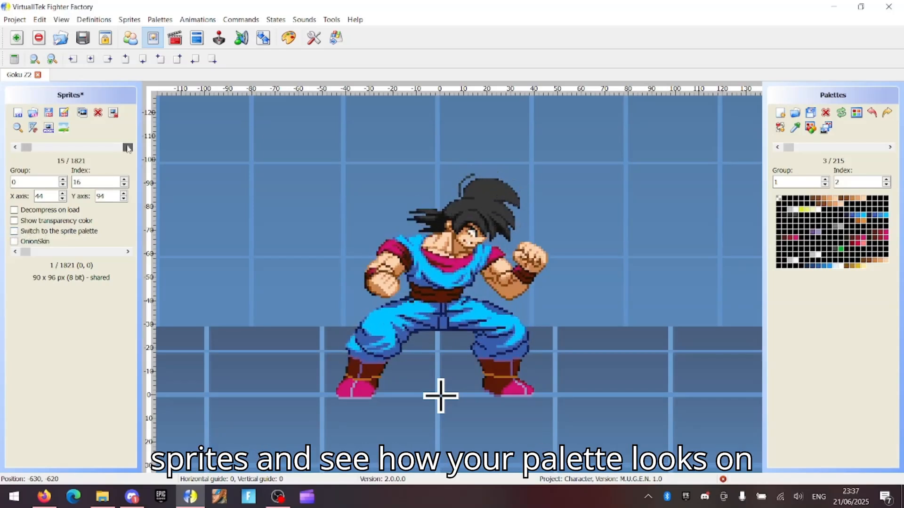
click(127, 147)
click(128, 147)
click(128, 148)
click(128, 147)
click(127, 147)
click(127, 147)
click(127, 147)
click(128, 147)
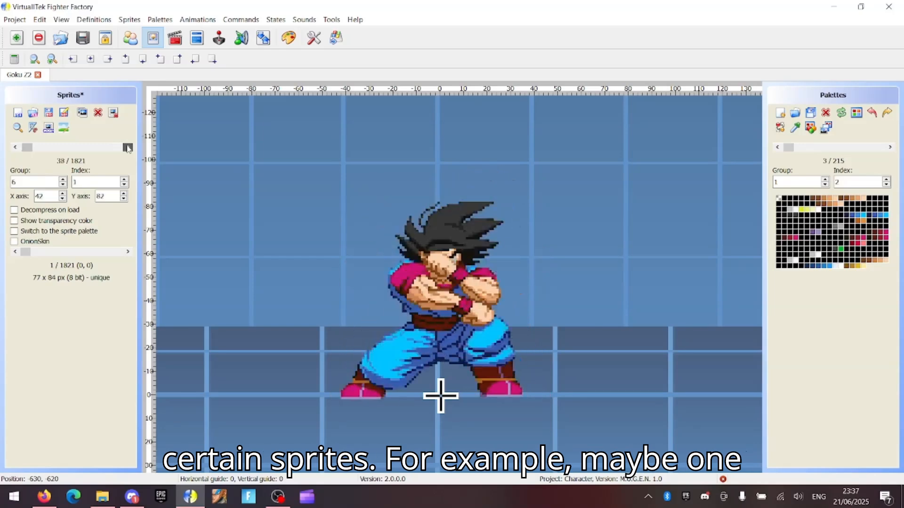
click(127, 147)
click(128, 147)
click(128, 148)
click(128, 147)
click(127, 147)
click(128, 147)
click(127, 147)
click(128, 147)
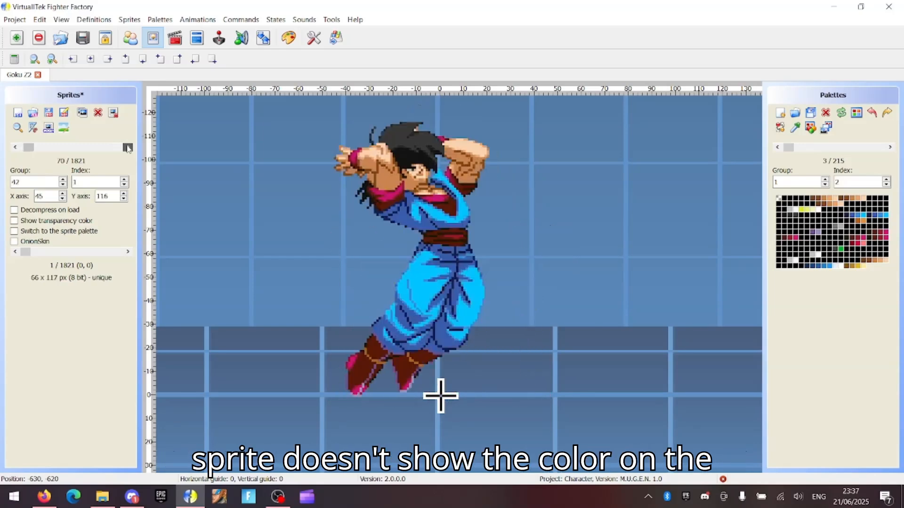
click(127, 147)
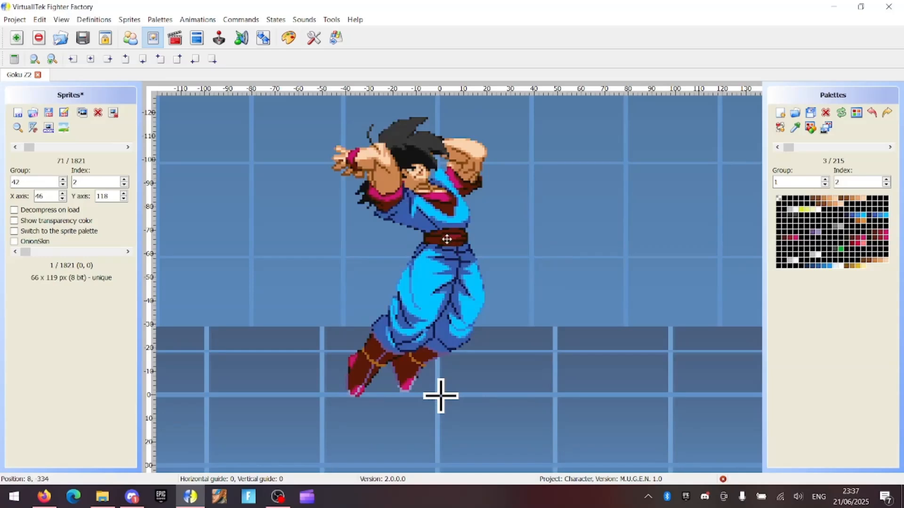
Step back to the sprite at group 41, index 9 to compare the waistband colours between poses
click(15, 148)
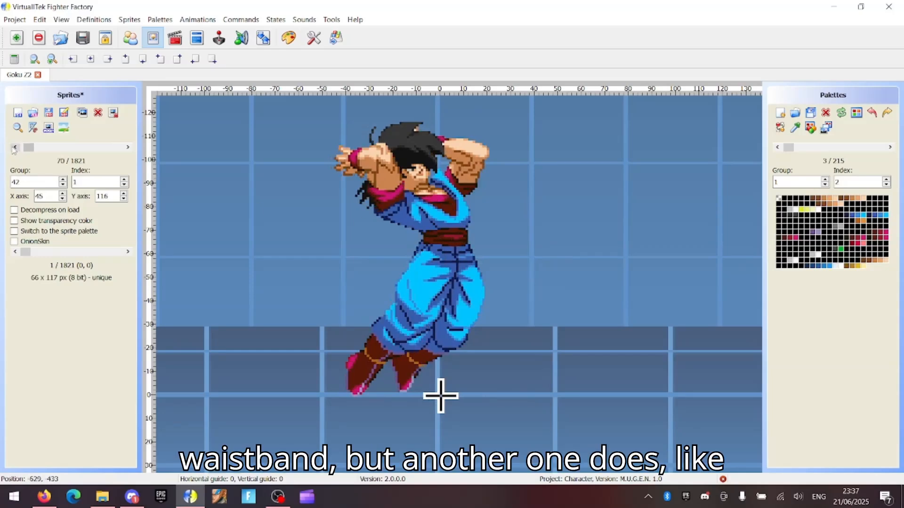
click(15, 147)
click(15, 148)
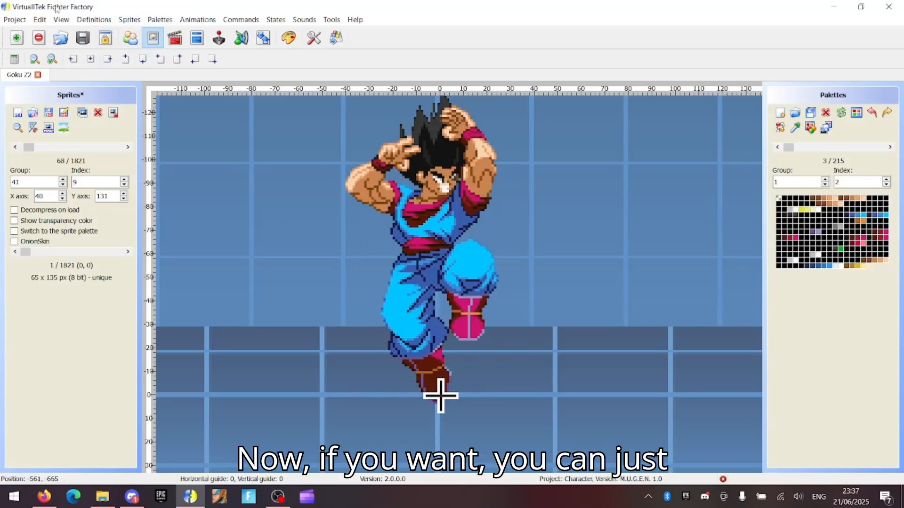
click(17, 20)
click(18, 22)
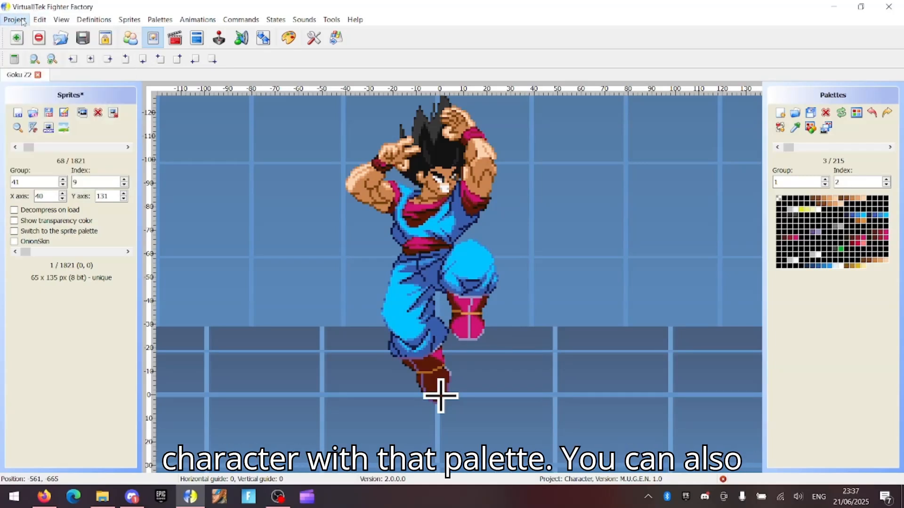
click(21, 21)
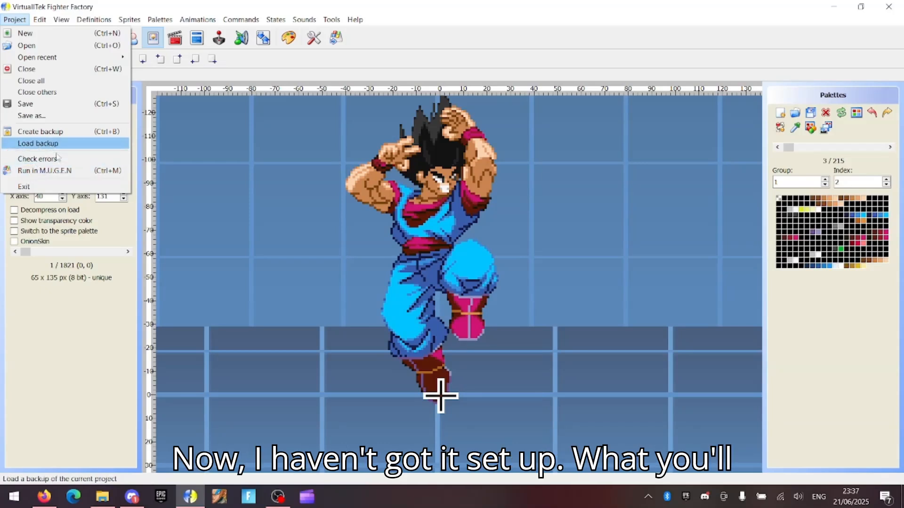
click(339, 23)
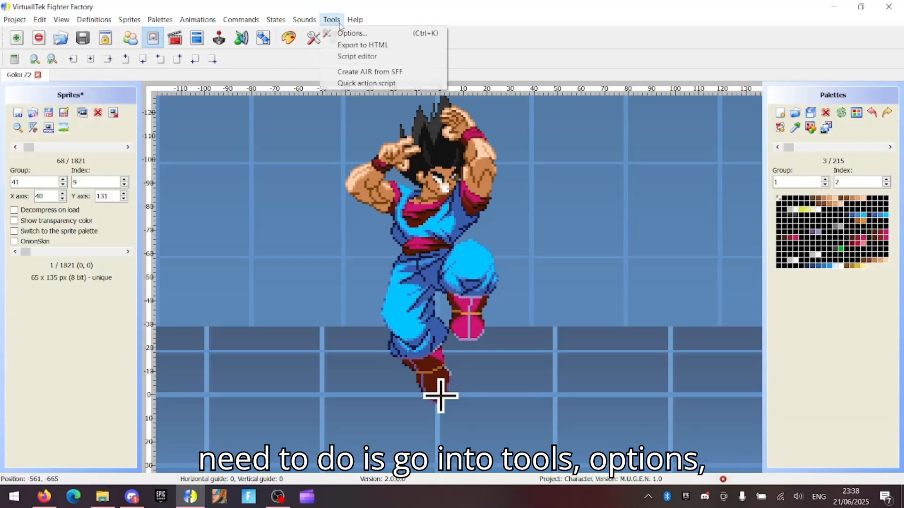
click(334, 19)
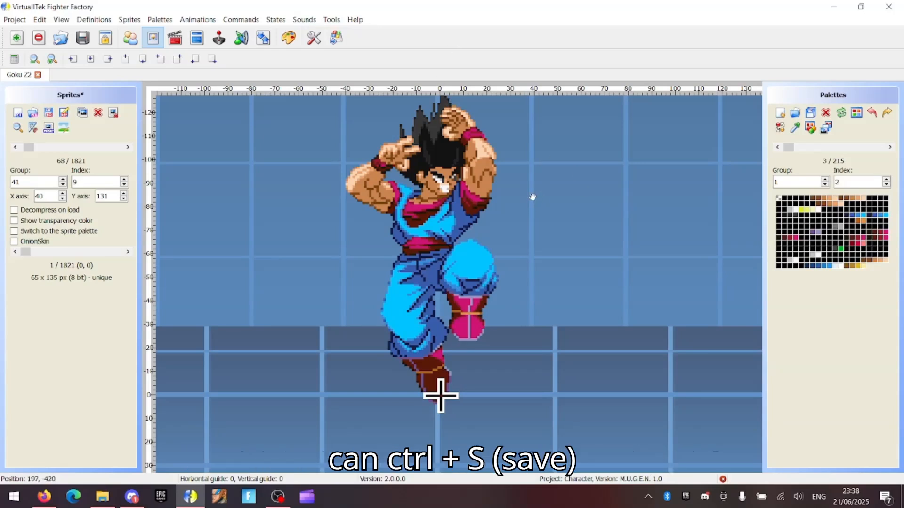
Save the Goku project, test the blue palette by moving and jumping with him in a M.U.G.E.N match, and close the game
key(ctrl+s)
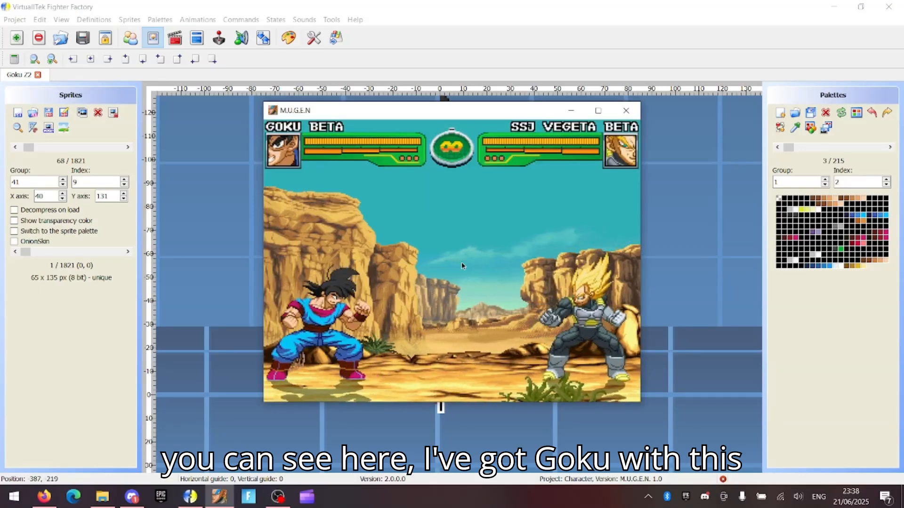
key(Right)
key(Up)
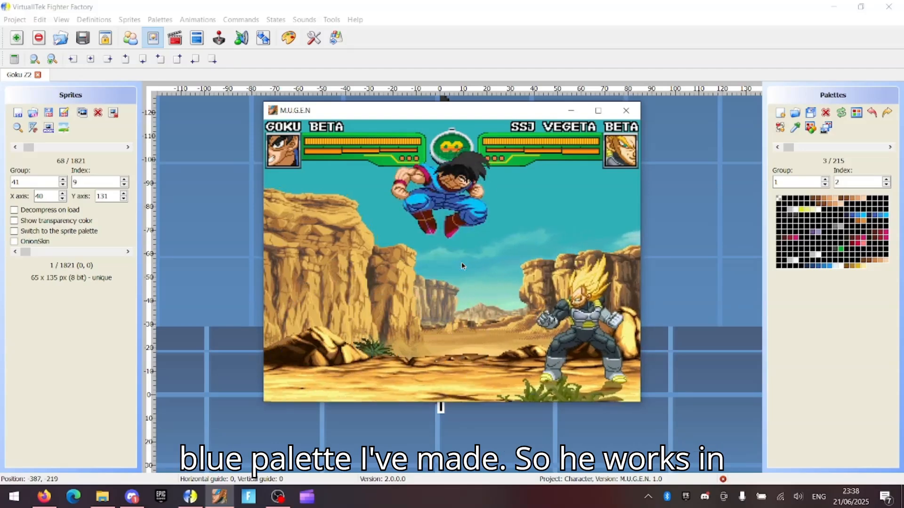
key(Left)
key(Down)
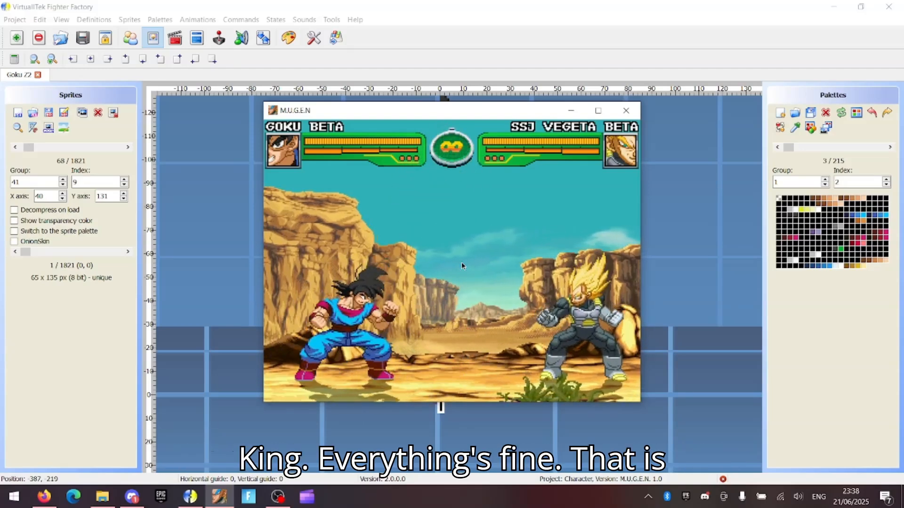
key(Right)
key(Left)
key(Left)
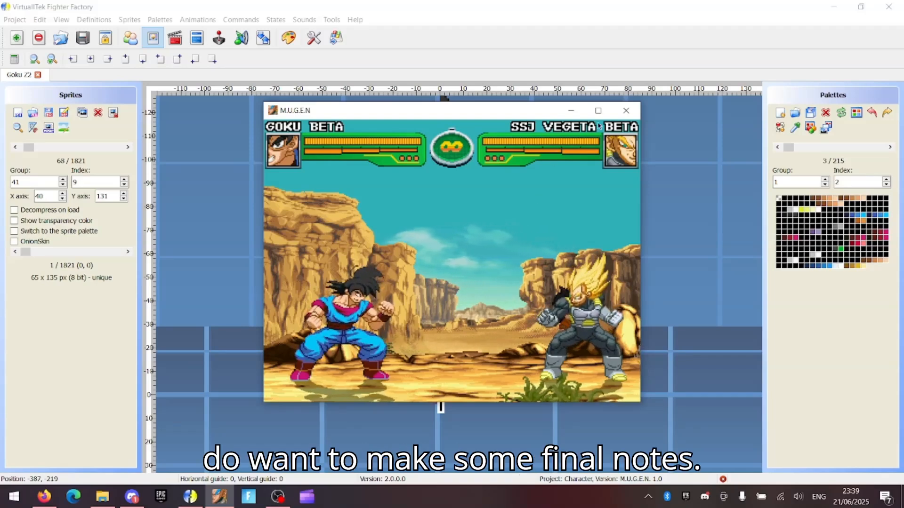
click(625, 110)
Open the SSJ_VegetaZ2 character project from the chars folder and turn on switching to the sprite palette
click(14, 19)
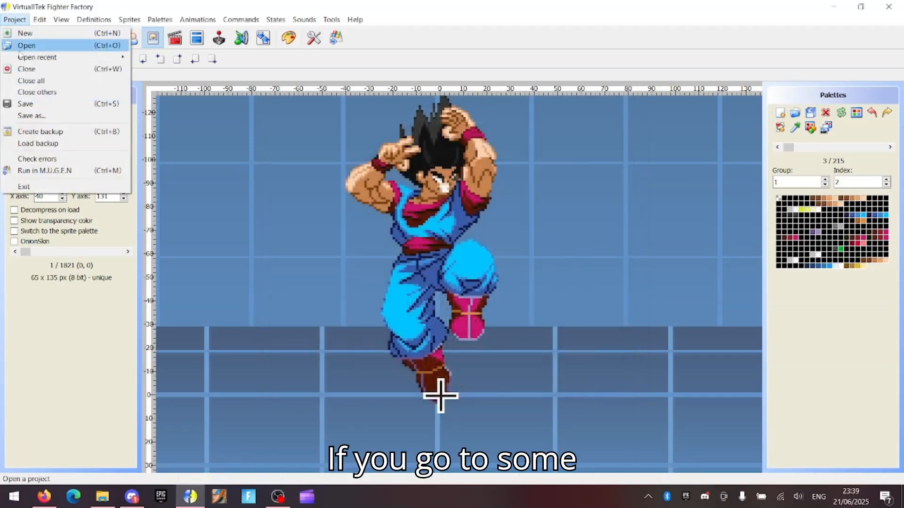
click(28, 44)
click(154, 43)
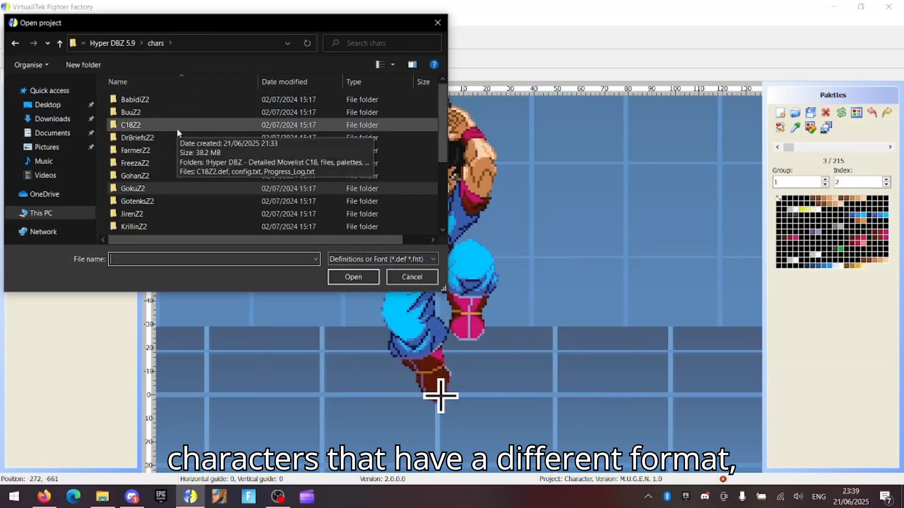
scroll(176, 197, down, 3)
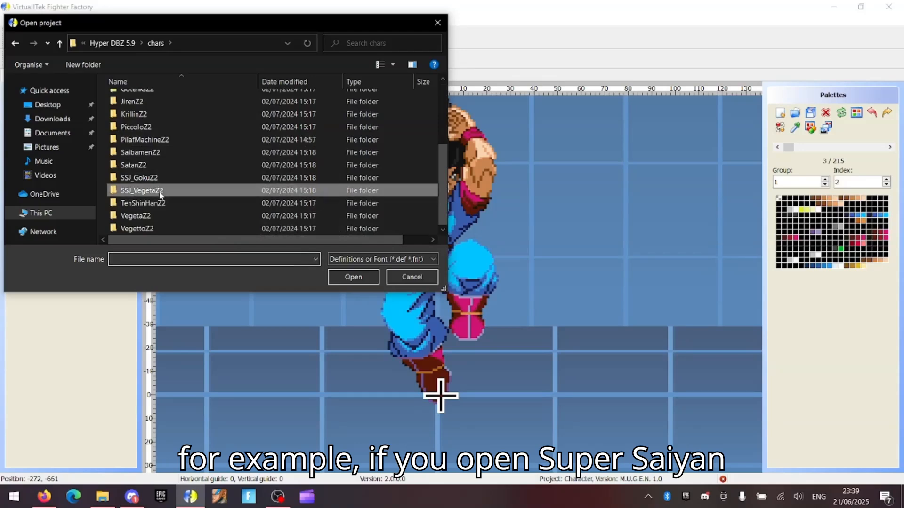
double_click(161, 194)
double_click(152, 150)
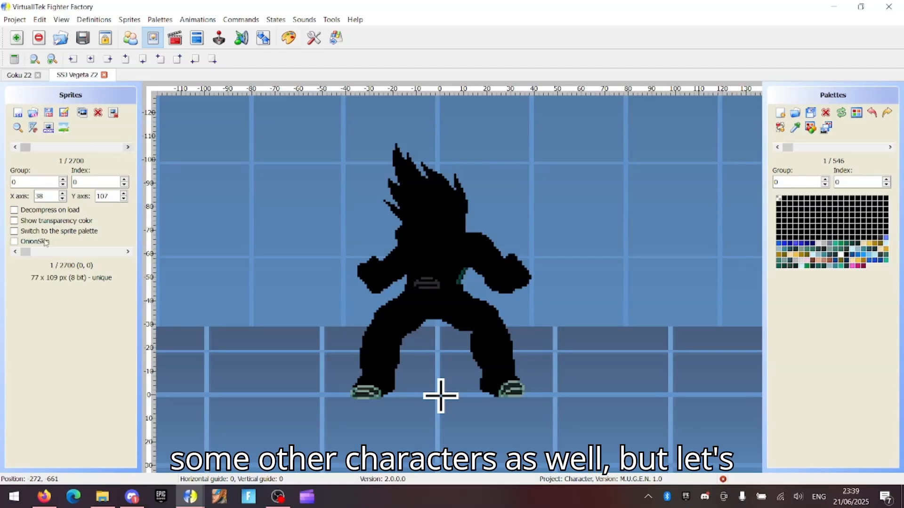
click(14, 231)
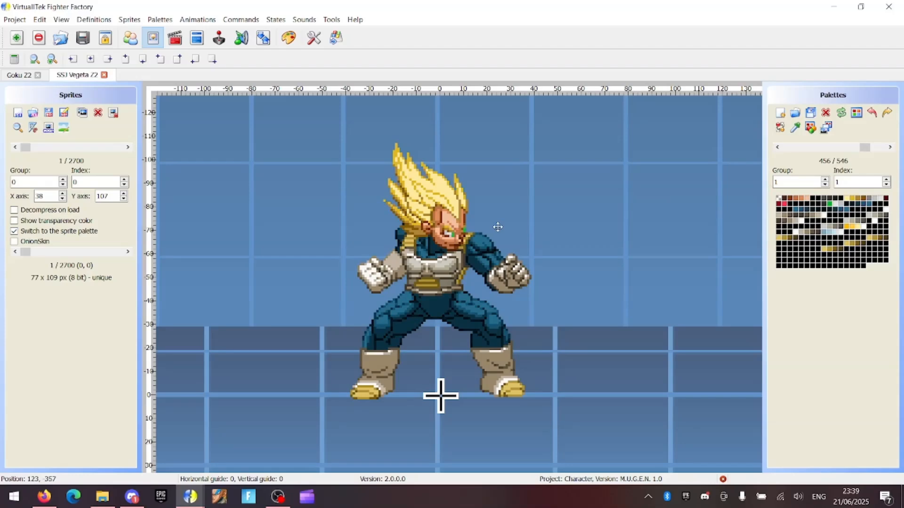
Browse Super Saiyan Vegeta's group 1 palettes up to the first Super Saiyan Blue palette at group 2, index 1
click(890, 148)
click(890, 148)
click(890, 148)
click(890, 147)
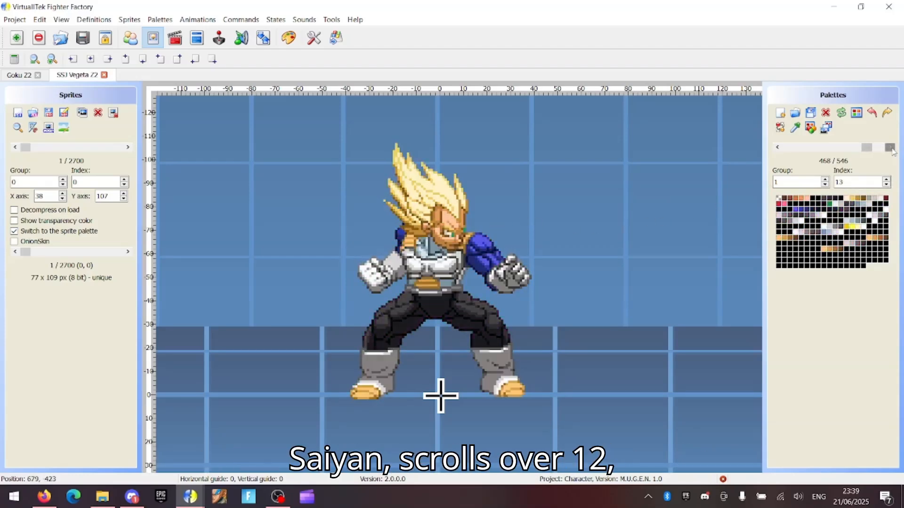
click(890, 147)
click(890, 147)
click(890, 147)
click(890, 148)
click(890, 147)
click(890, 147)
click(891, 148)
click(890, 147)
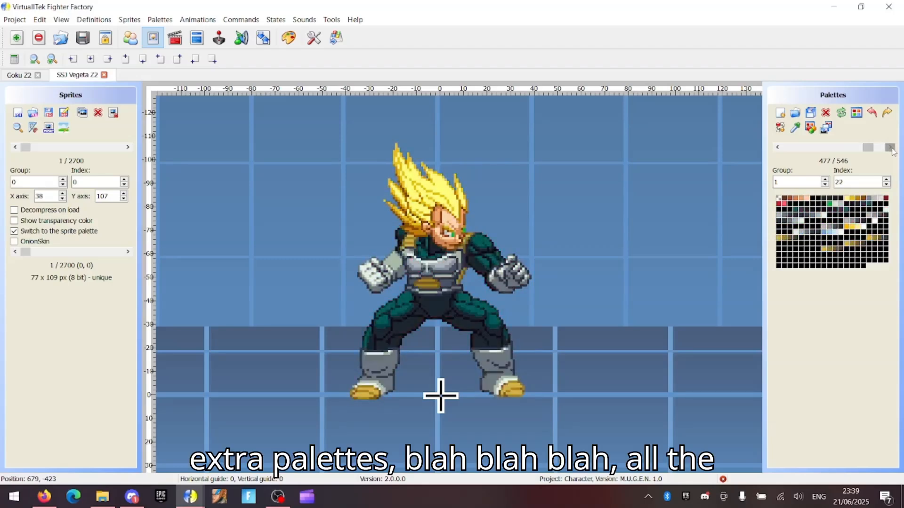
click(890, 148)
click(890, 147)
click(890, 147)
click(777, 147)
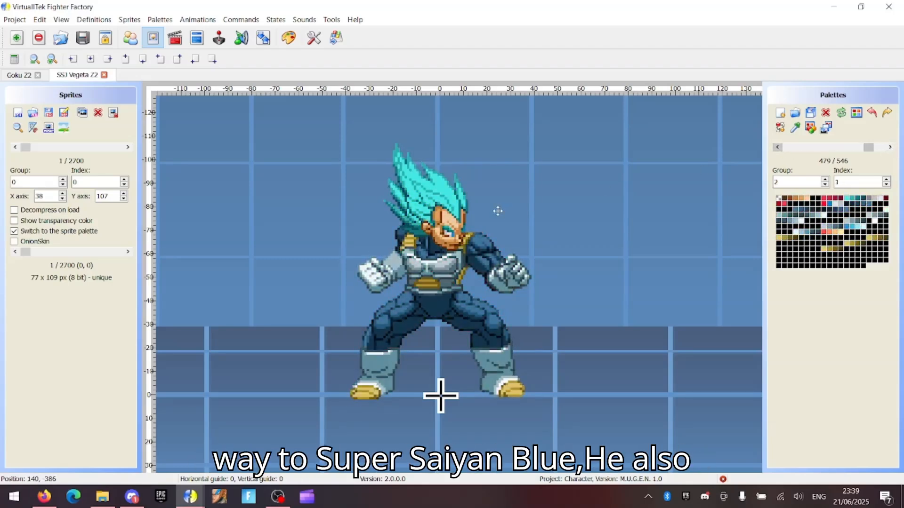
Go through Vegeta's group 2 palettes up to the Blue Evolution palette at group 3, index 1
click(892, 147)
click(892, 148)
click(892, 148)
click(893, 148)
click(893, 148)
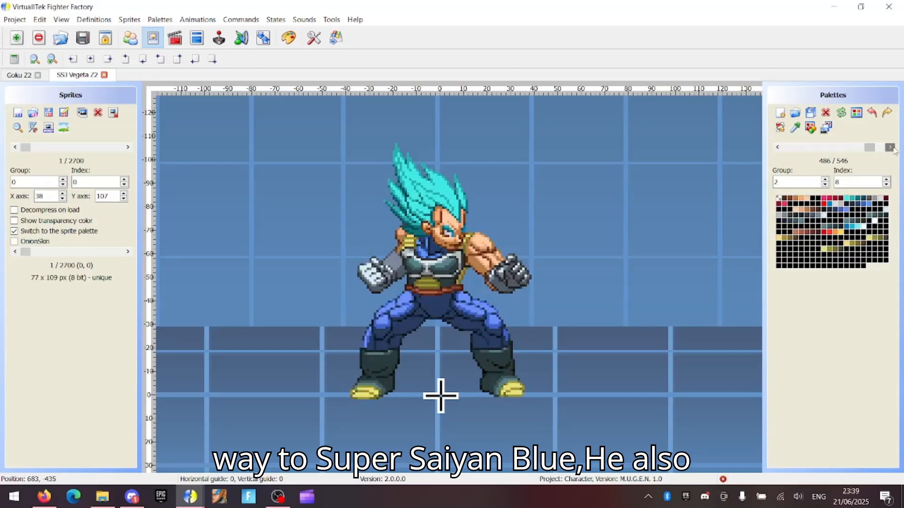
click(893, 148)
click(893, 148)
click(893, 148)
click(892, 148)
click(890, 147)
click(890, 147)
click(891, 147)
click(890, 147)
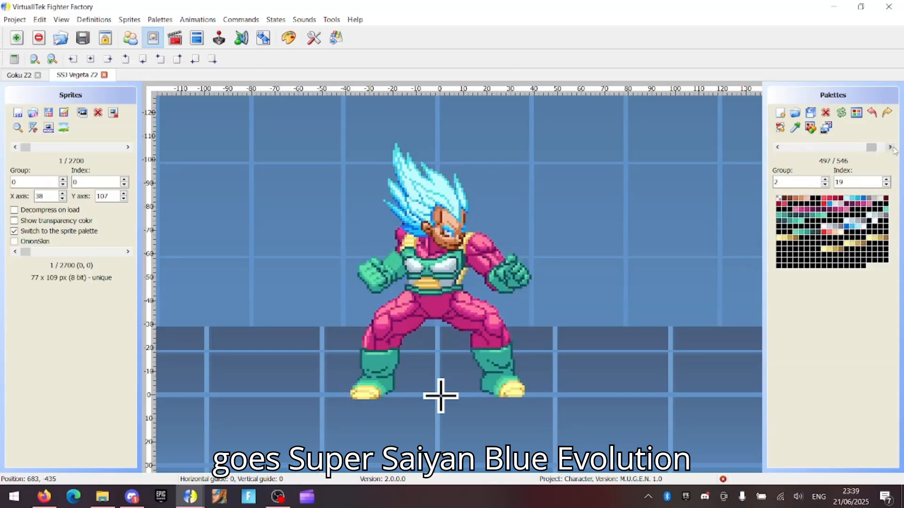
click(890, 147)
click(890, 147)
click(891, 147)
click(890, 148)
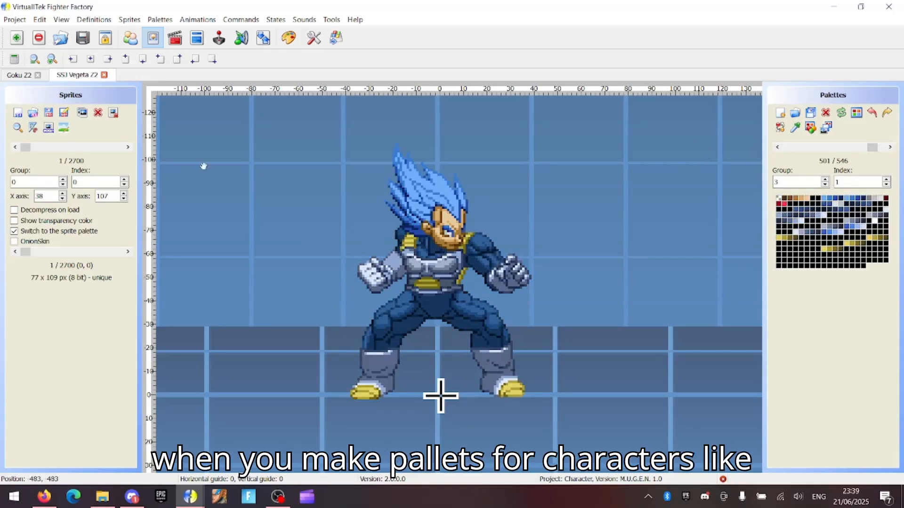
Step back through the Super Saiyan Blue palettes to group 2, index 1
click(777, 146)
click(777, 146)
click(777, 147)
click(777, 147)
click(777, 147)
click(777, 146)
click(777, 147)
click(777, 147)
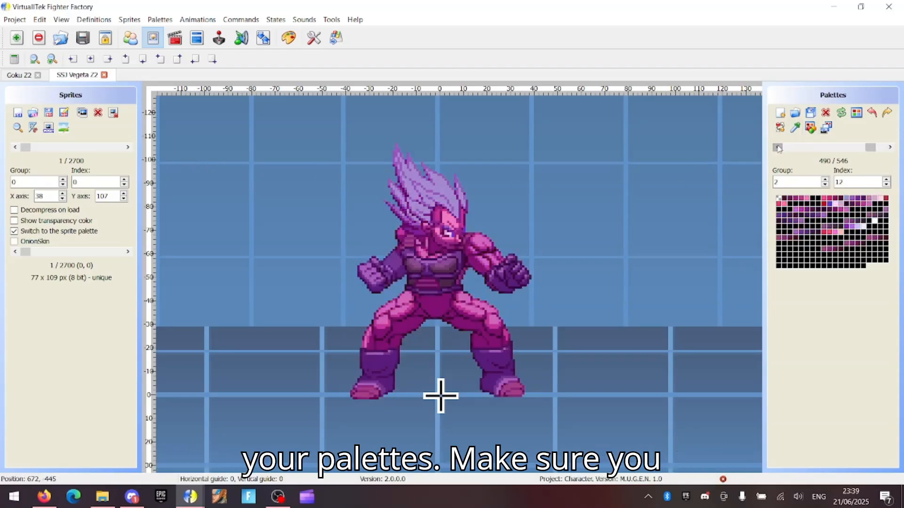
click(777, 147)
click(777, 147)
click(777, 147)
click(778, 147)
click(779, 147)
click(778, 147)
click(778, 147)
click(779, 147)
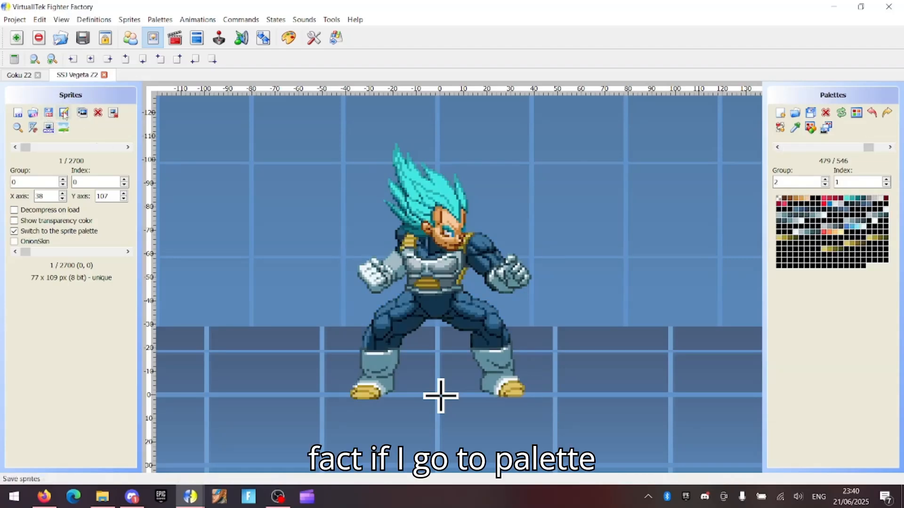
Load Vegeta's #13 Black and Blue.png palette sheet in the Advanced palette editor and enlarge the editor window
click(160, 19)
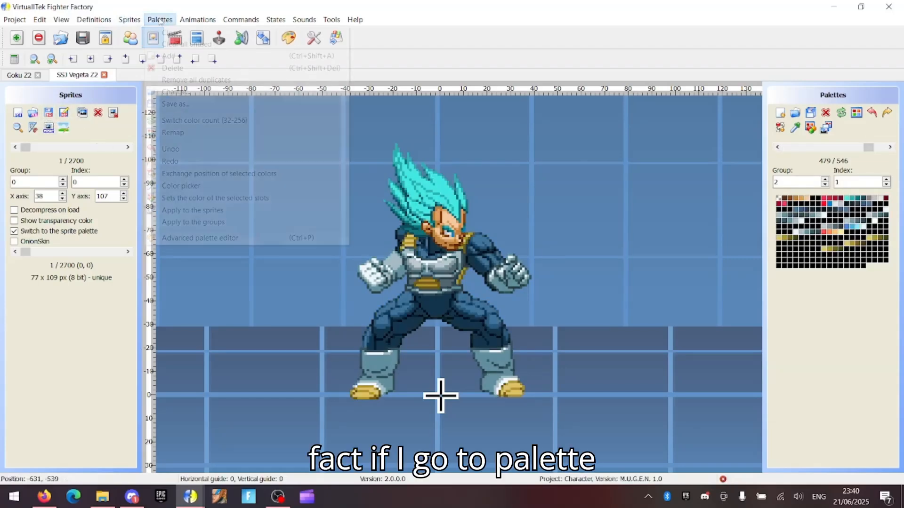
click(184, 237)
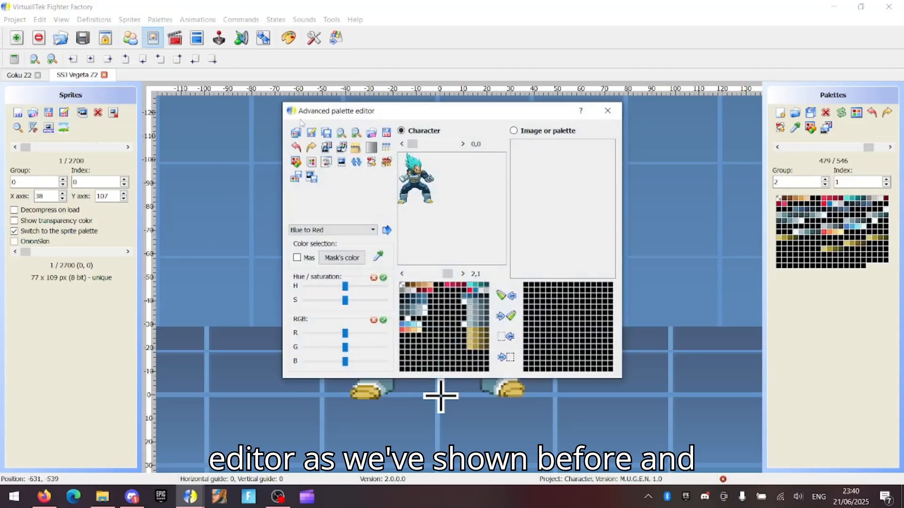
click(369, 133)
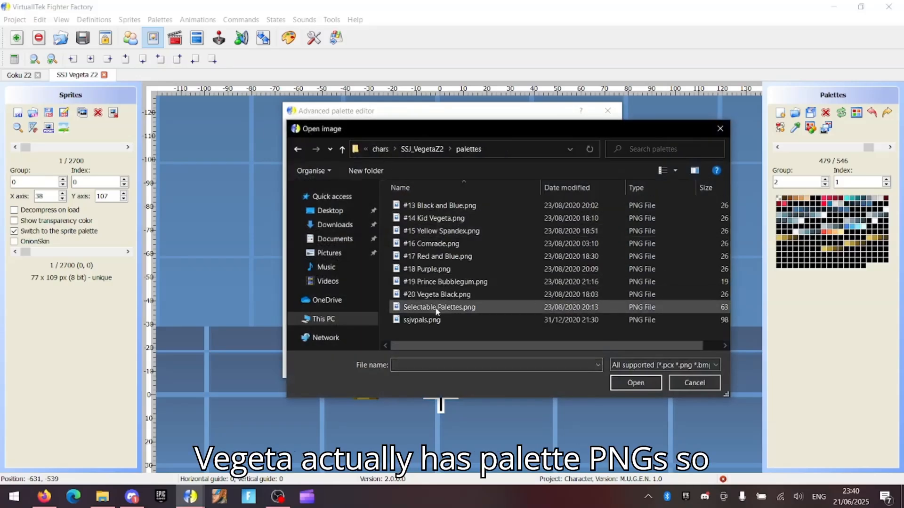
double_click(439, 205)
click(459, 256)
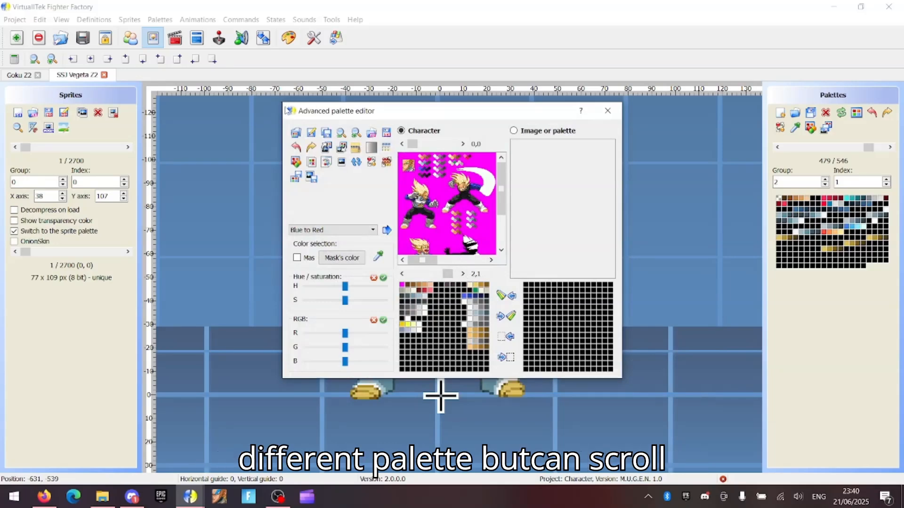
drag(283, 102, 1, 0)
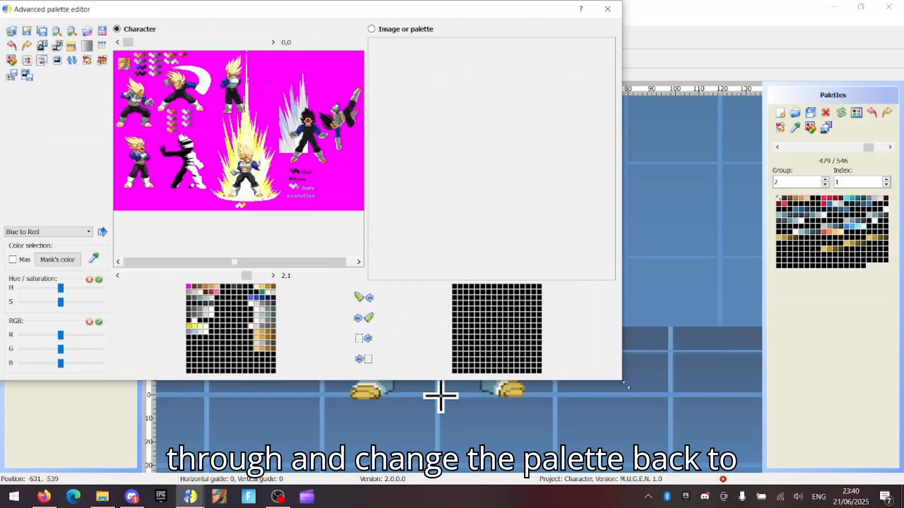
drag(626, 385, 902, 484)
Apply palette 2,1 to the loaded sheet and examine its Super Saiyan Blue and red-haired evolution sections up close
click(367, 379)
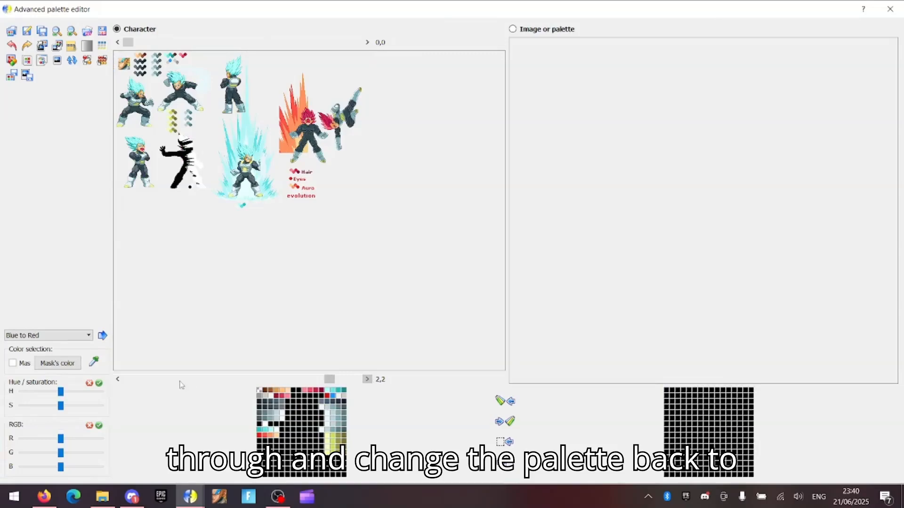
click(118, 379)
click(72, 31)
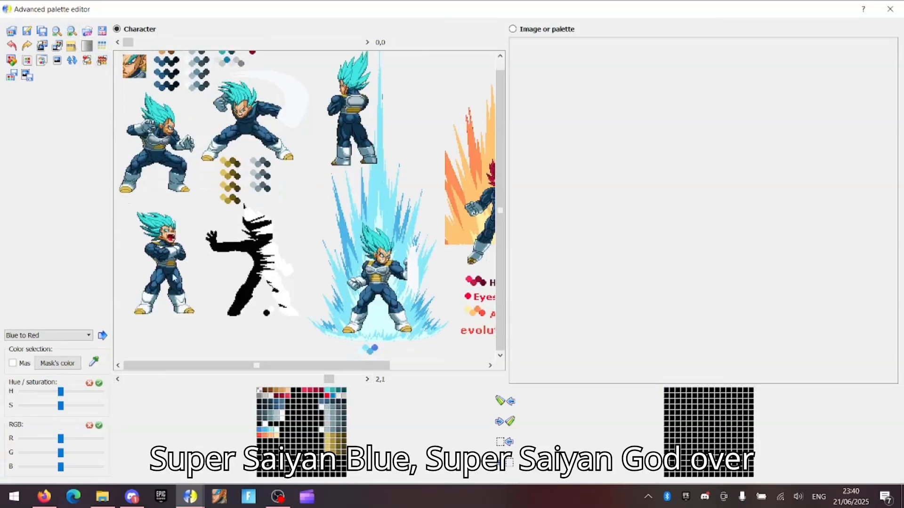
drag(182, 366, 294, 365)
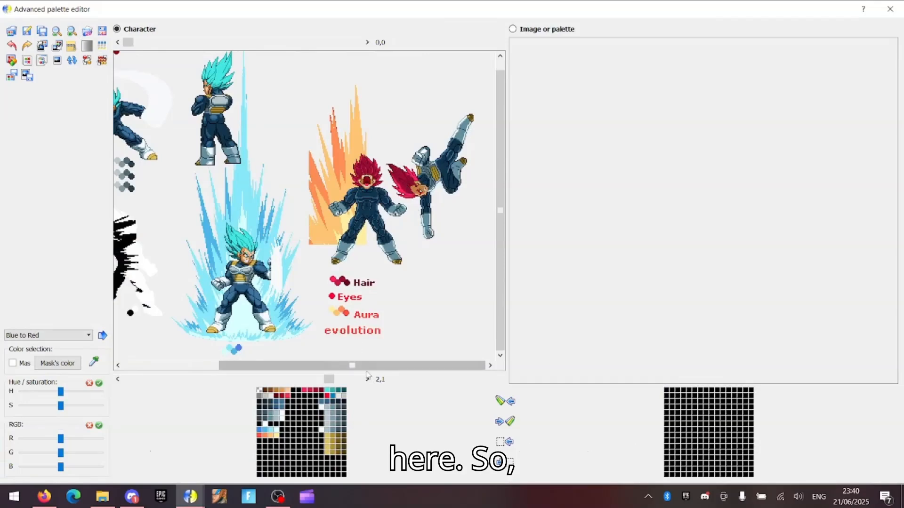
drag(352, 366, 257, 366)
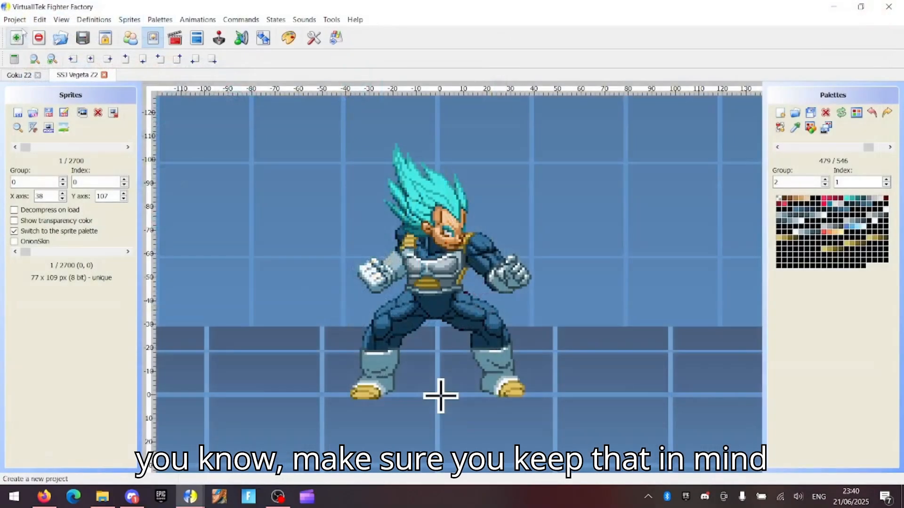
Look through the chars folder for other characters with a different palette format, such as SSJ_GokuZ2, without opening a project
click(15, 20)
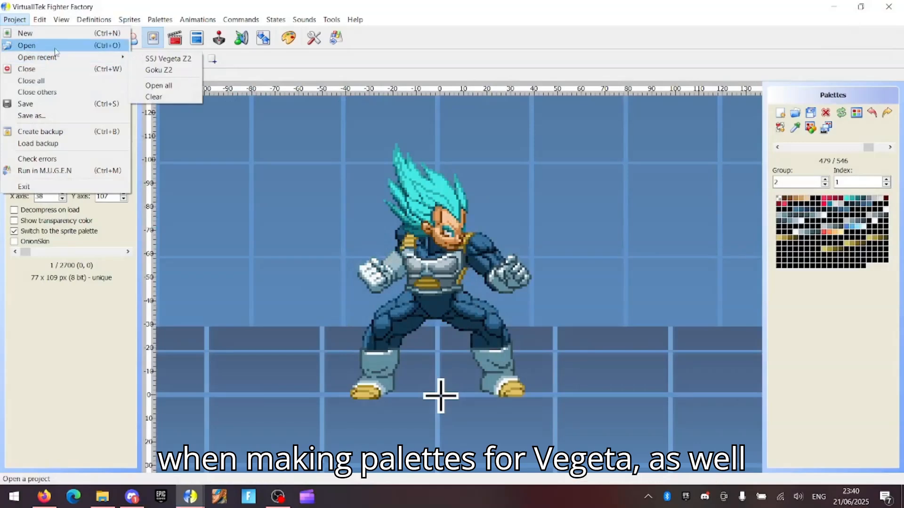
click(27, 45)
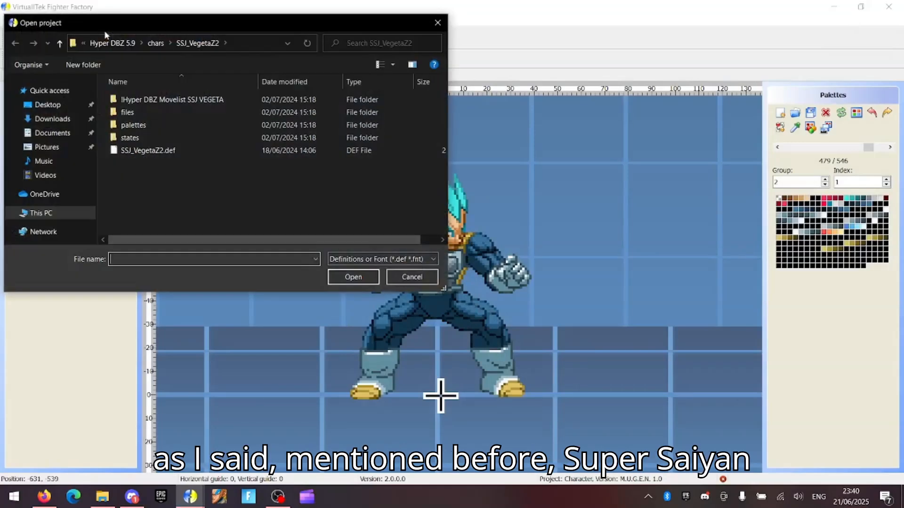
click(156, 43)
scroll(190, 155, down, 1)
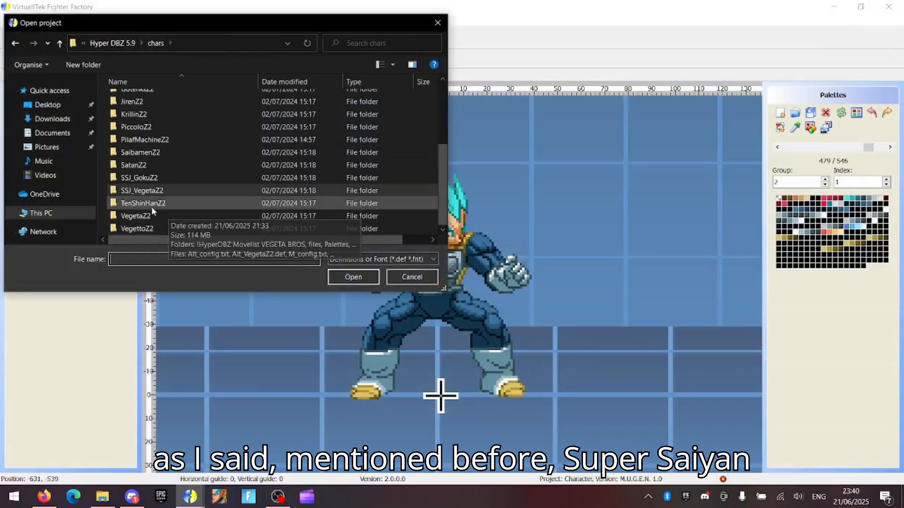
click(131, 181)
scroll(132, 181, up, 3)
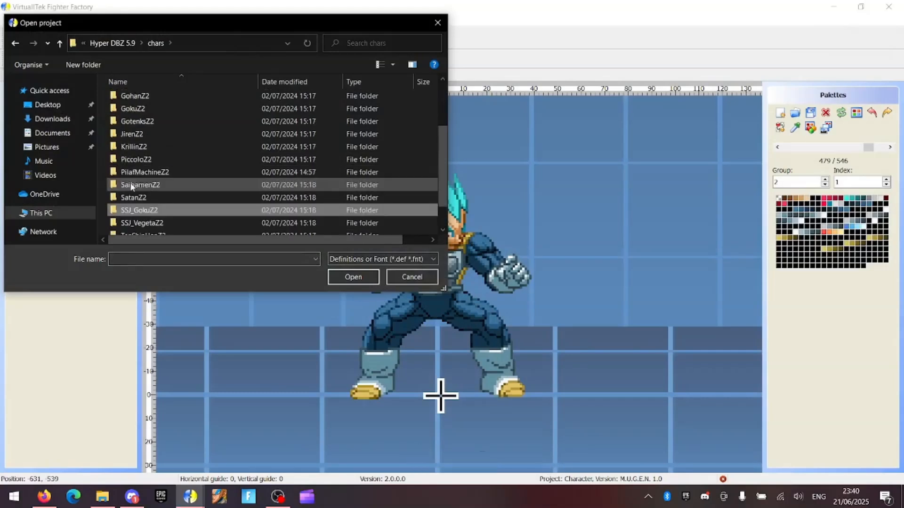
click(411, 277)
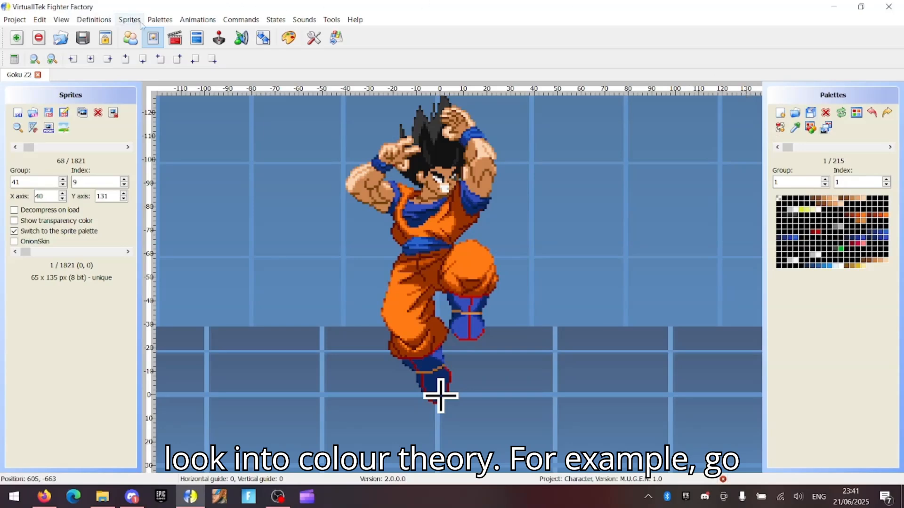
Show Goku's default palette 1,1 in the Advanced palette editor, enlarge its window and magnify the sprite
click(160, 19)
click(173, 239)
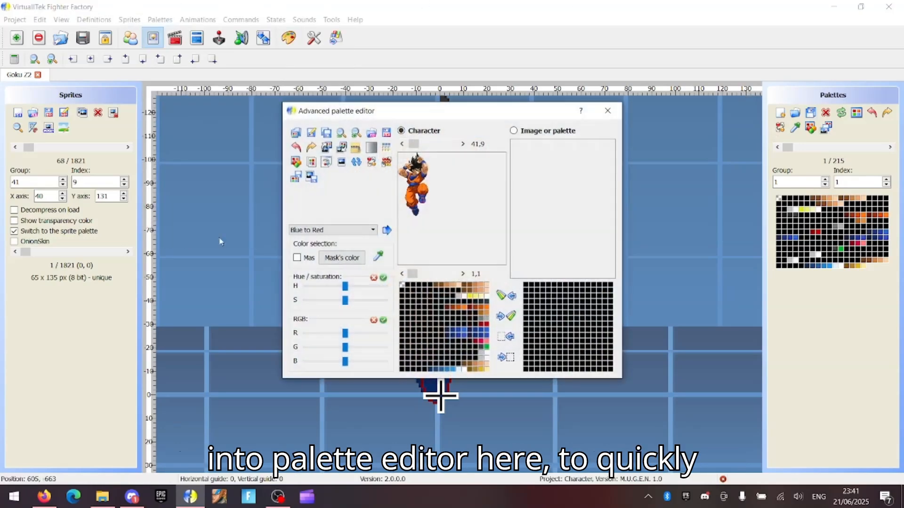
drag(283, 120, 1, 137)
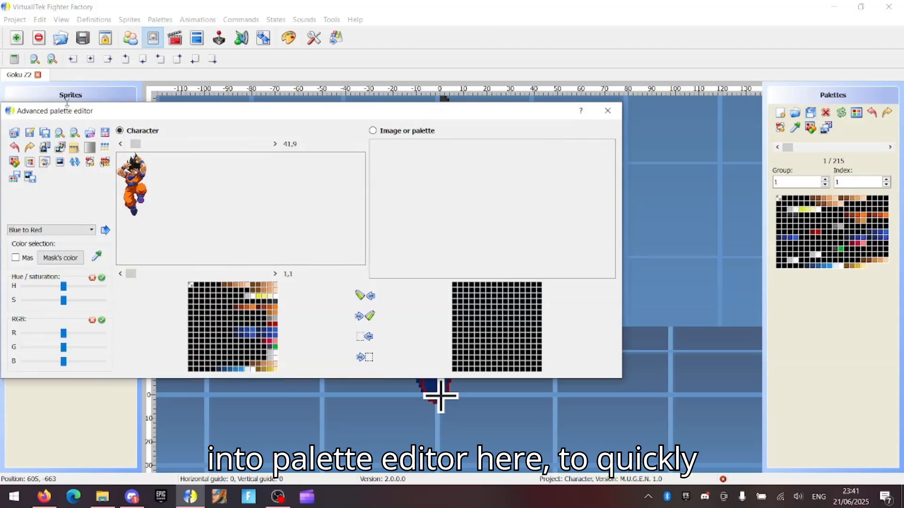
drag(67, 103, 67, 1)
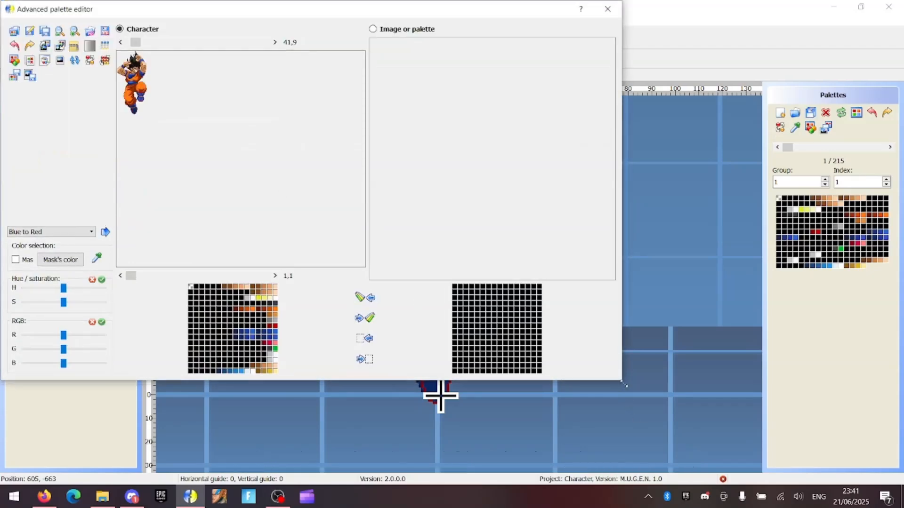
drag(624, 385, 902, 484)
click(73, 31)
click(74, 31)
click(74, 31)
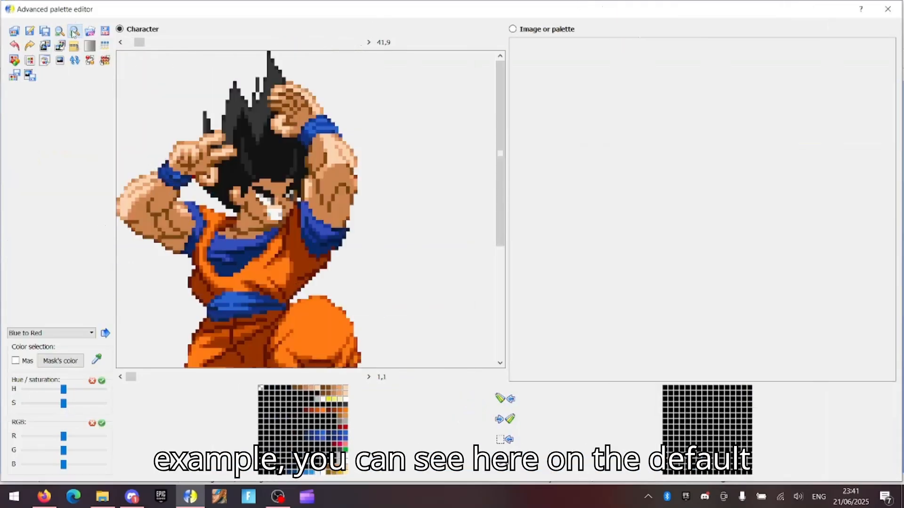
scroll(398, 302, down, 1)
Inspect the colour values of the gi's brightest orange and its next darker shade, leaving both unchanged
double_click(344, 409)
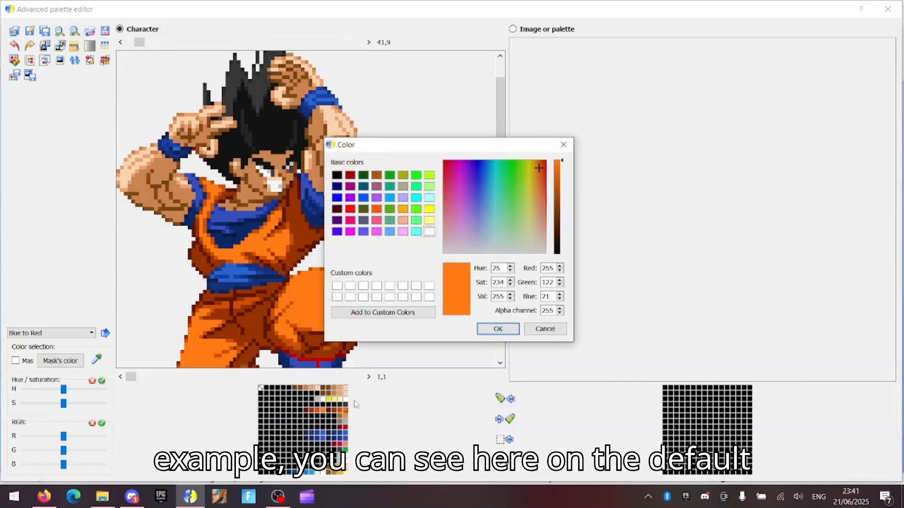
click(532, 328)
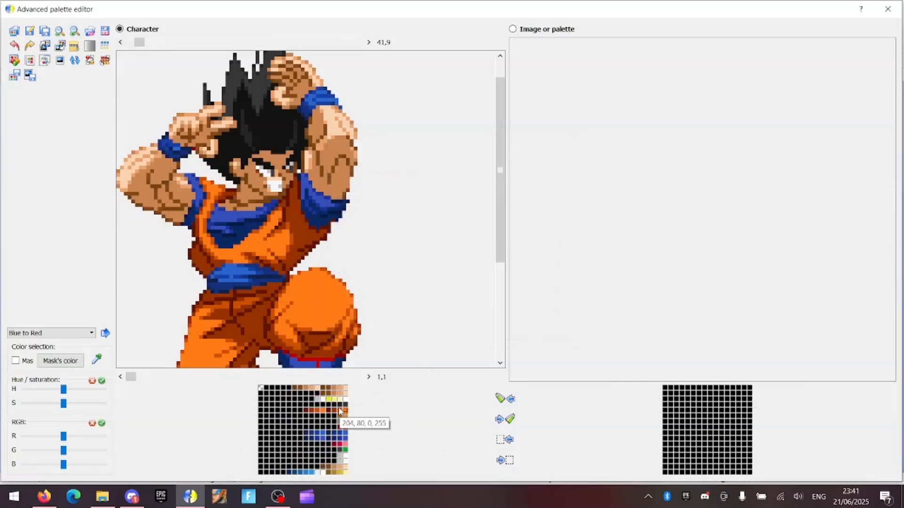
double_click(340, 411)
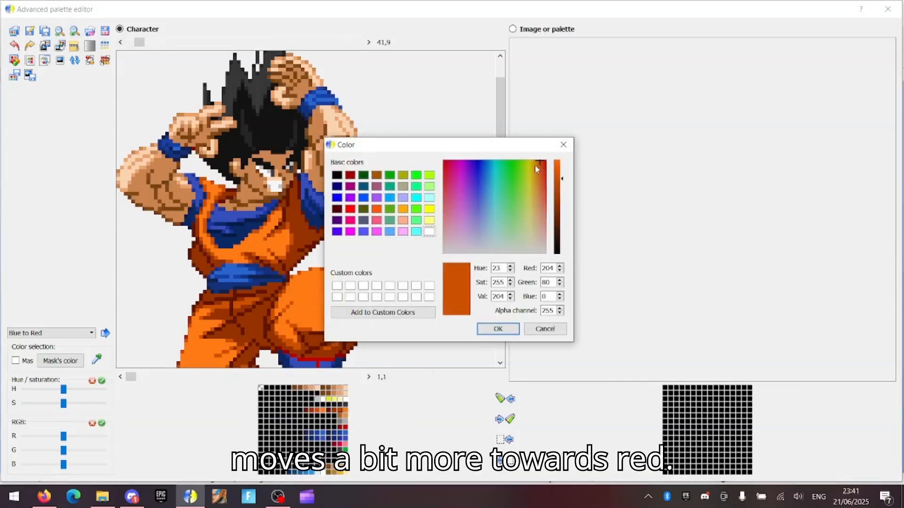
click(532, 328)
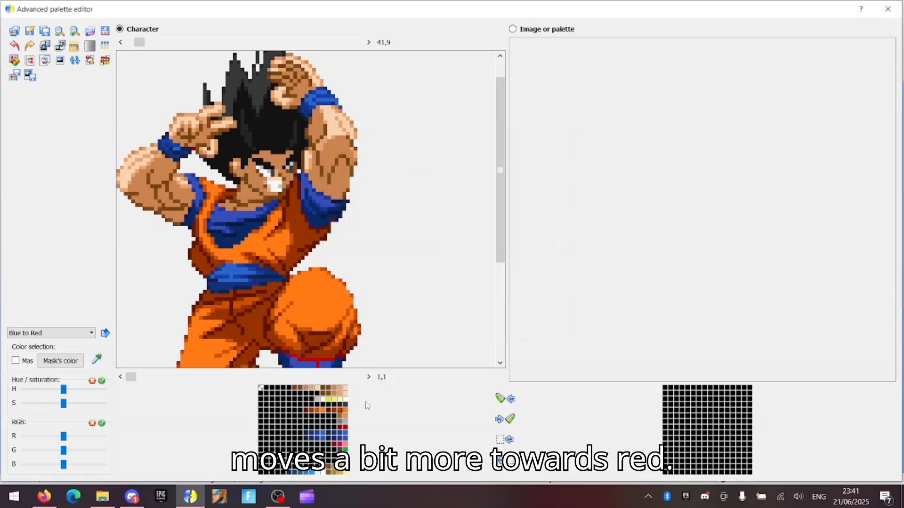
Inspect the colour values of the gi top's two darkest orange shades without changing them
double_click(335, 410)
click(540, 332)
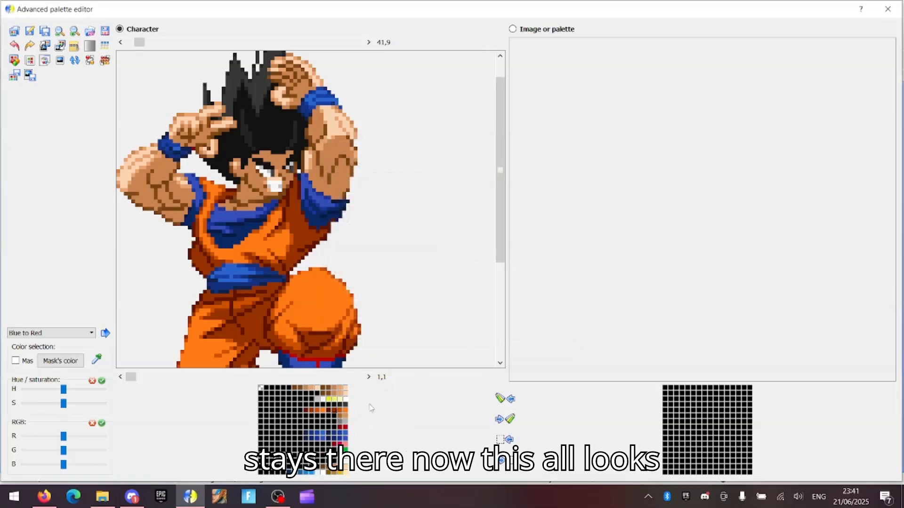
double_click(329, 411)
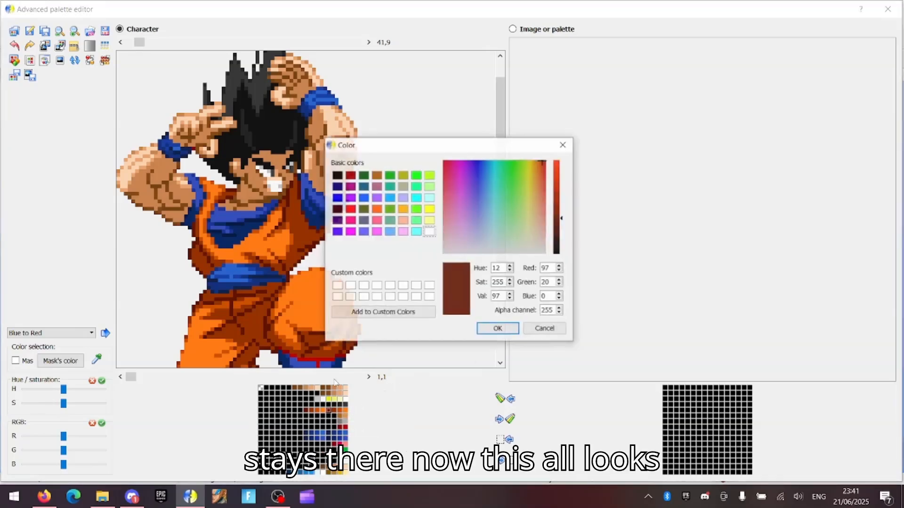
click(537, 331)
scroll(287, 273, down, 1)
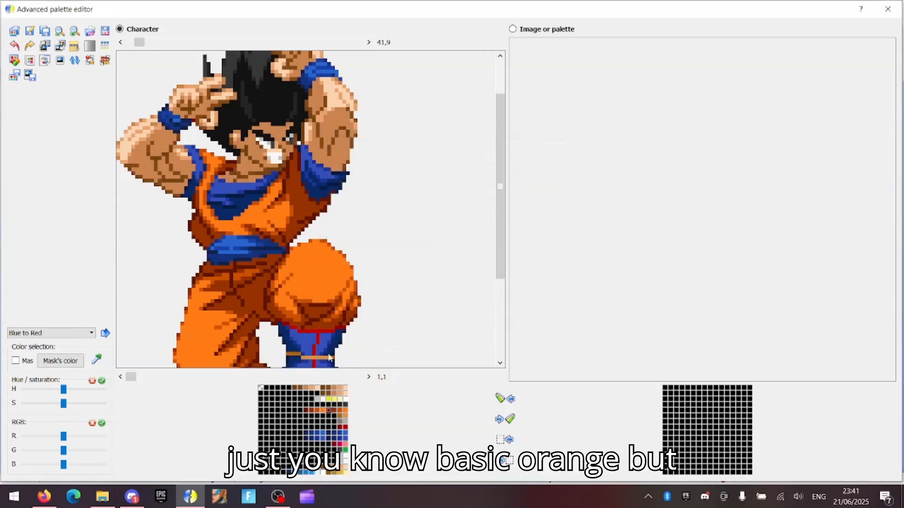
Recolour the gi top's brightest orange to yellow-orange RGB 255, 174, 33 and shift its next darker shade slightly toward yellow
double_click(346, 411)
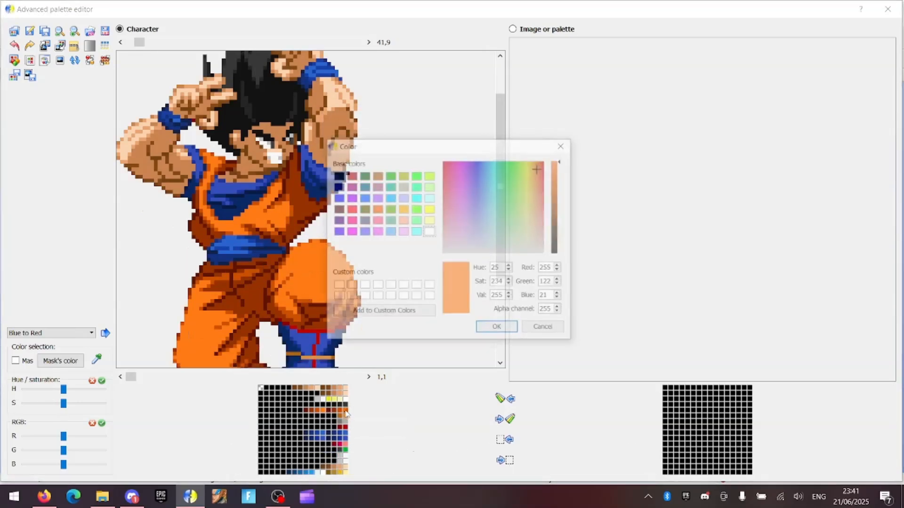
click(523, 200)
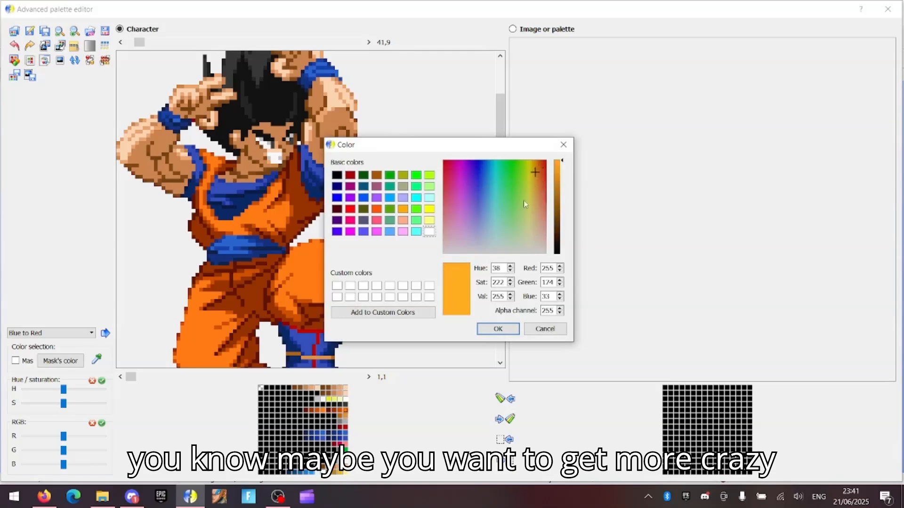
click(498, 328)
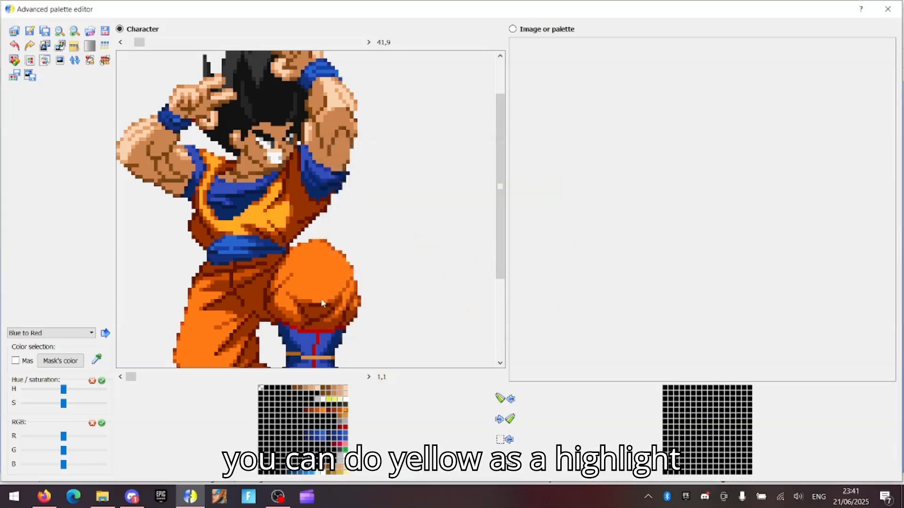
double_click(340, 410)
click(538, 165)
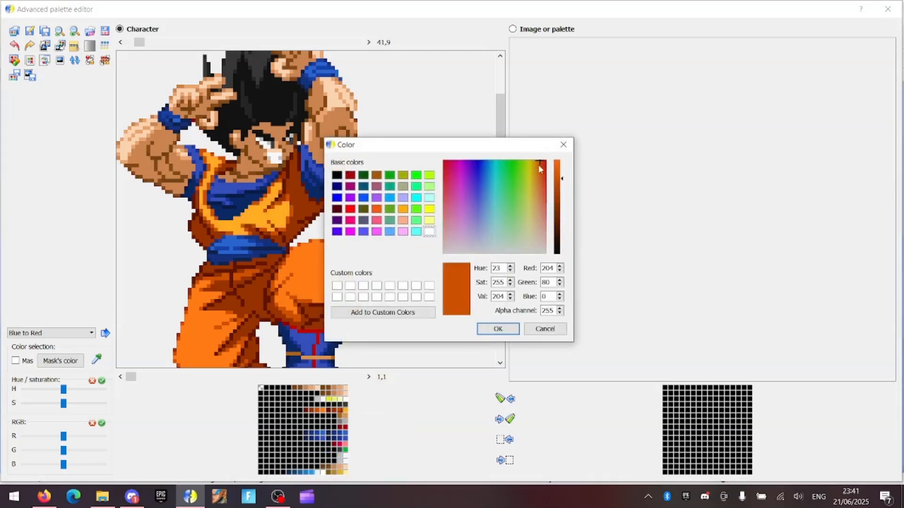
click(498, 328)
Shift the gi top's two darkest shades toward red, setting the darkest to RGB 97, 17, 7, and close the palette editor without saving
double_click(335, 412)
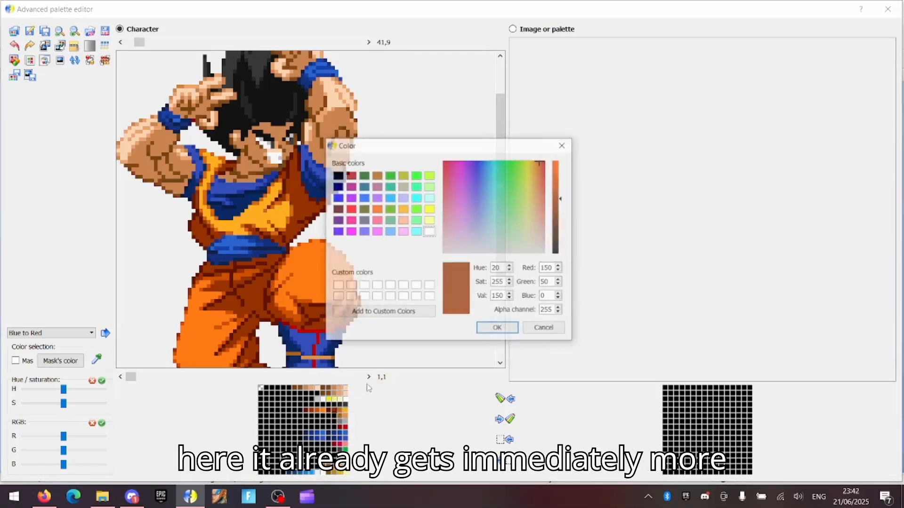
click(542, 165)
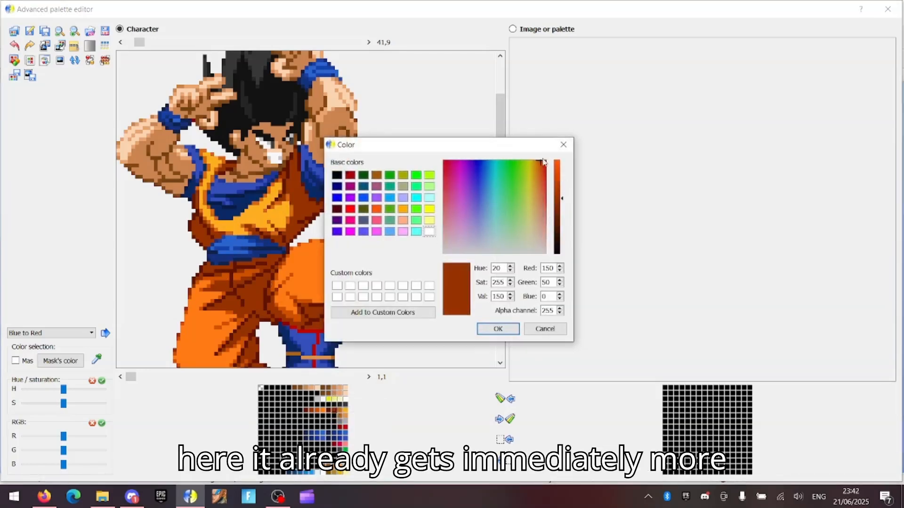
click(498, 328)
double_click(329, 413)
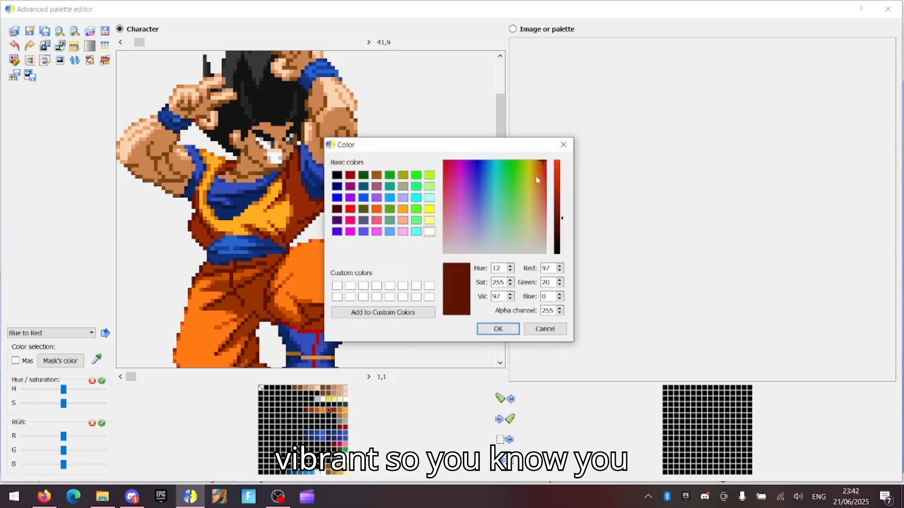
click(543, 167)
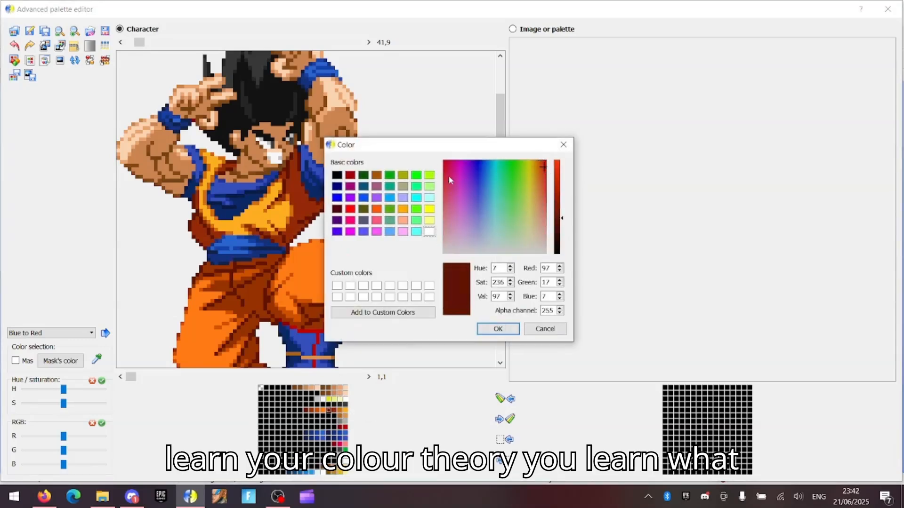
click(498, 328)
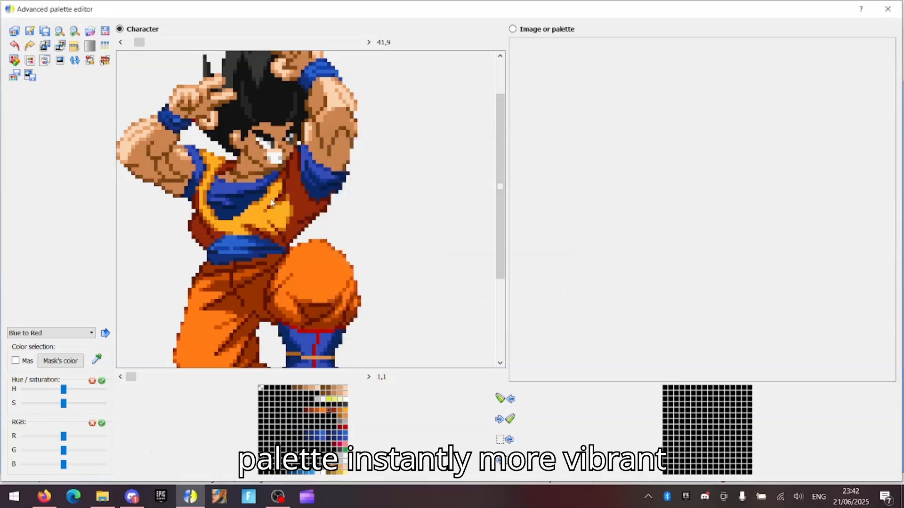
click(888, 8)
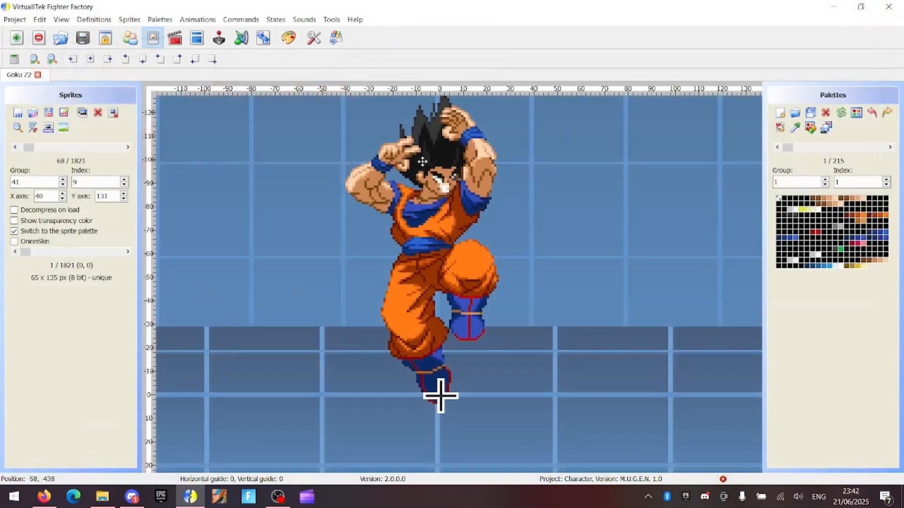